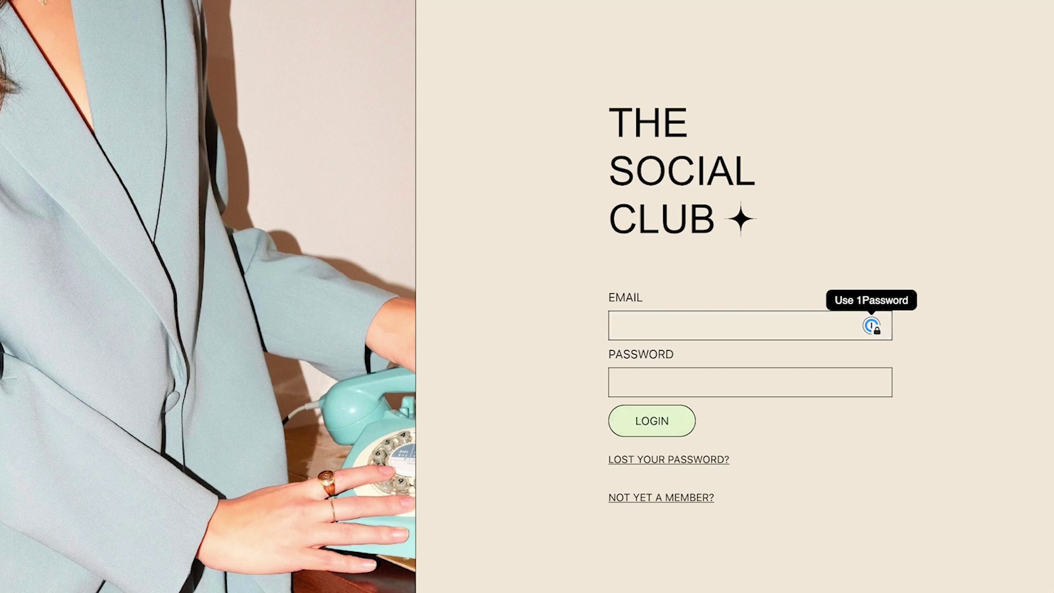
Append /admin to the site URL to load the WordPress admin area.
{"action": "key", "text": "super+l"}
{"action": "type", "text": "admin"}
{"action": "key", "text": "Return"}
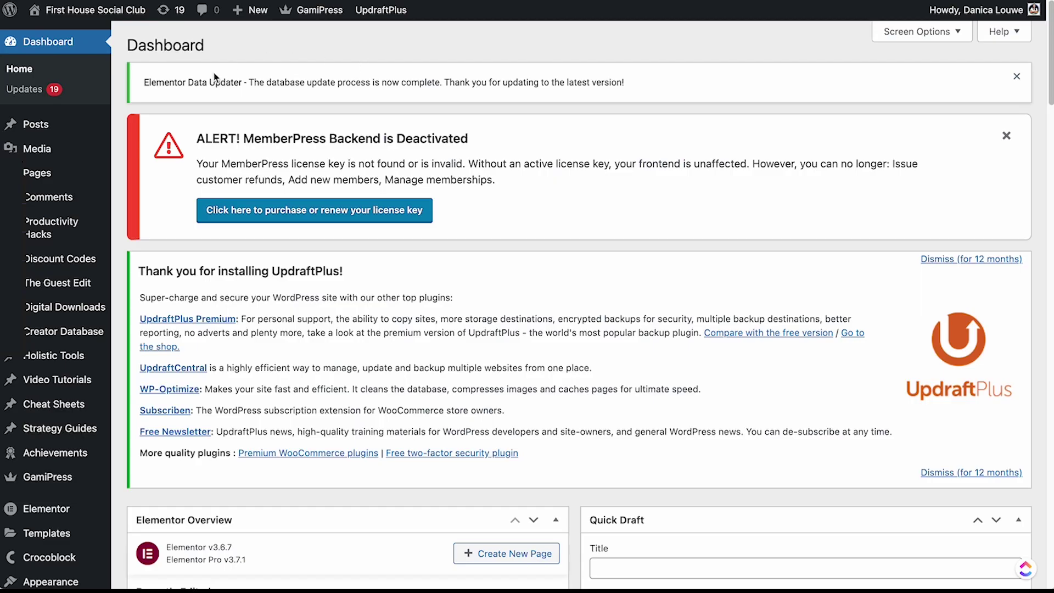
Scroll through the admin Dashboard widgets and the sidebar menu.
{"action": "scroll", "coordinate": [184, 107], "scroll_direction": "down", "scroll_amount": 1}
{"action": "scroll", "coordinate": [183, 107], "scroll_direction": "down", "scroll_amount": 2}
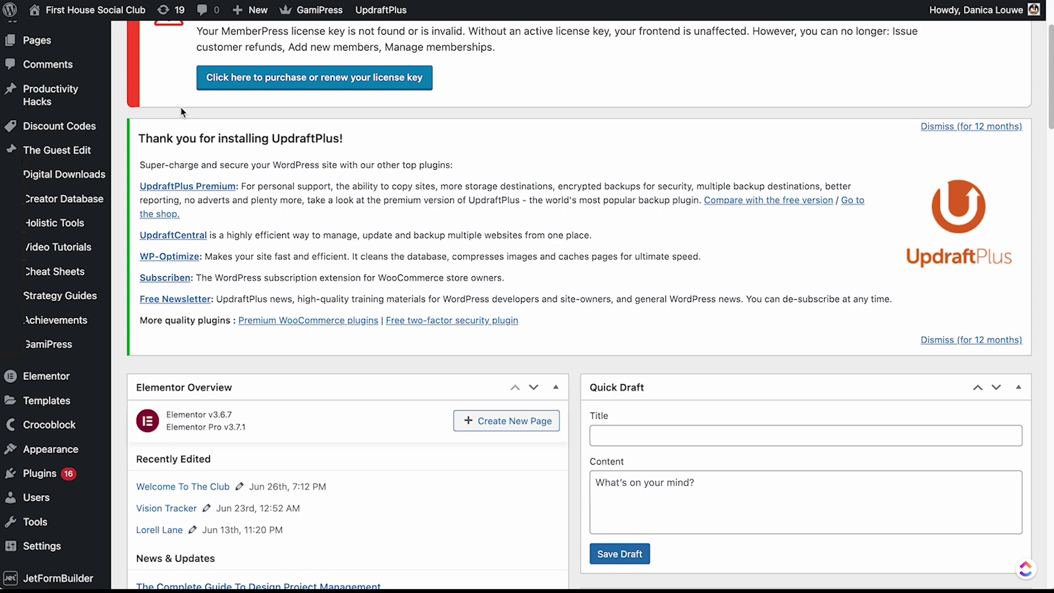
{"action": "scroll", "coordinate": [181, 108], "scroll_direction": "up", "scroll_amount": 2}
{"action": "scroll", "coordinate": [175, 112], "scroll_direction": "down", "scroll_amount": 1}
{"action": "scroll", "coordinate": [172, 114], "scroll_direction": "up", "scroll_amount": 1}
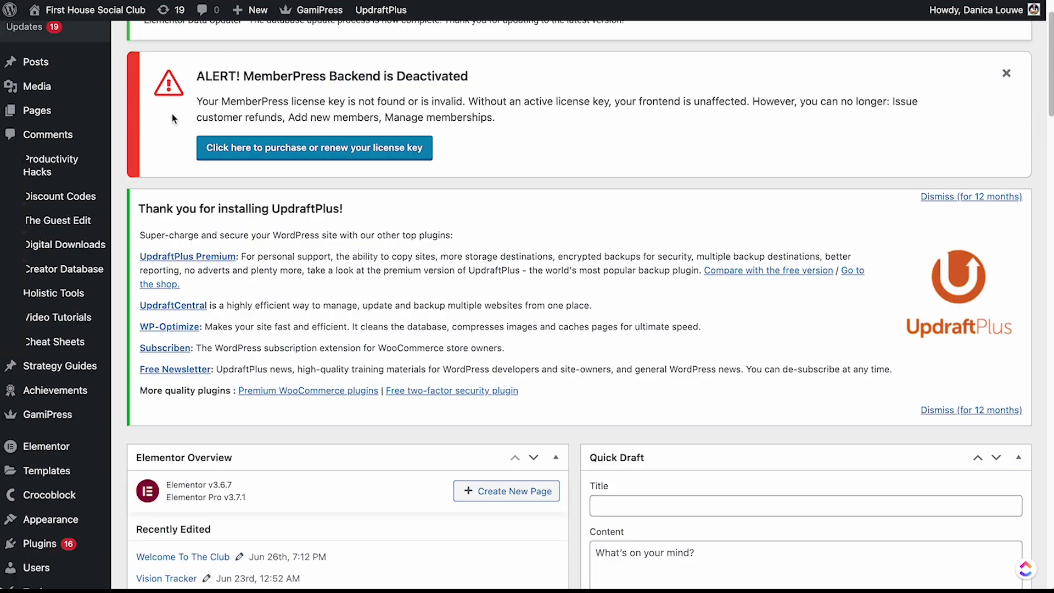
{"action": "scroll", "coordinate": [130, 115], "scroll_direction": "down", "scroll_amount": 2}
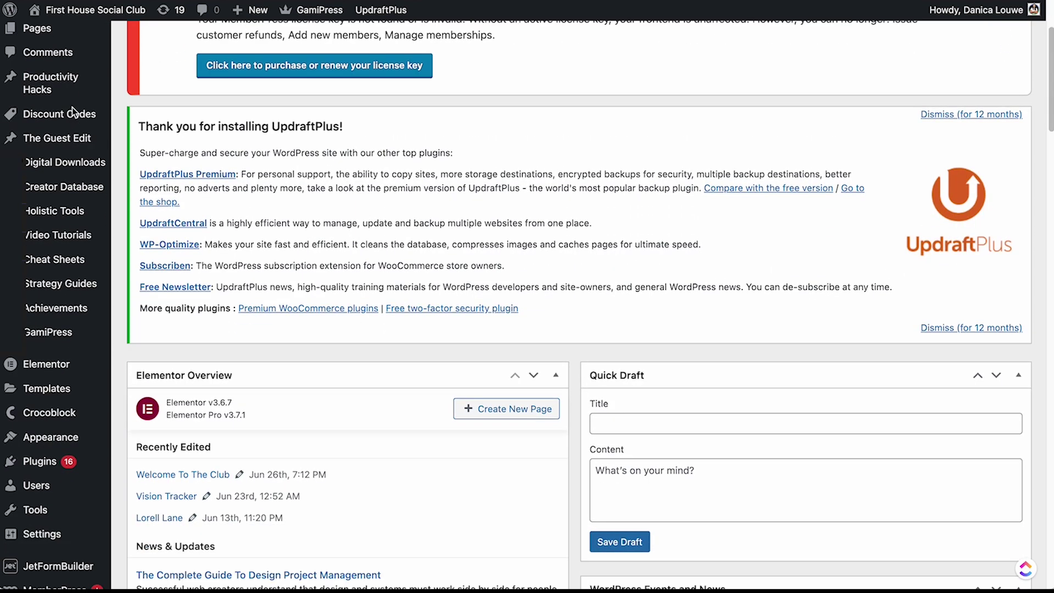
{"action": "mouse_move", "coordinate": [73, 164]}
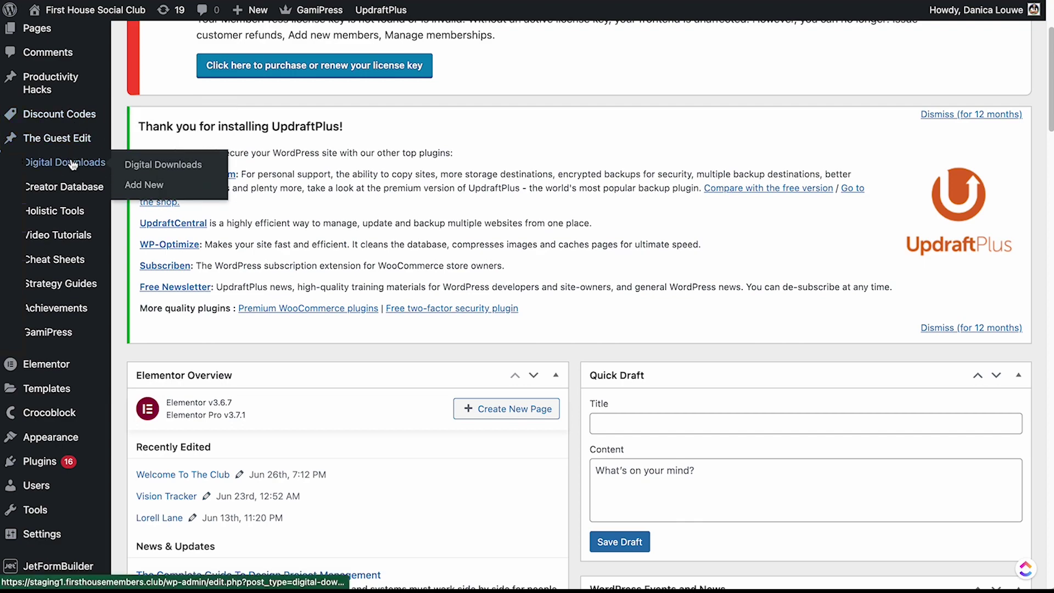
{"action": "scroll", "coordinate": [76, 284], "scroll_direction": "down", "scroll_amount": 1}
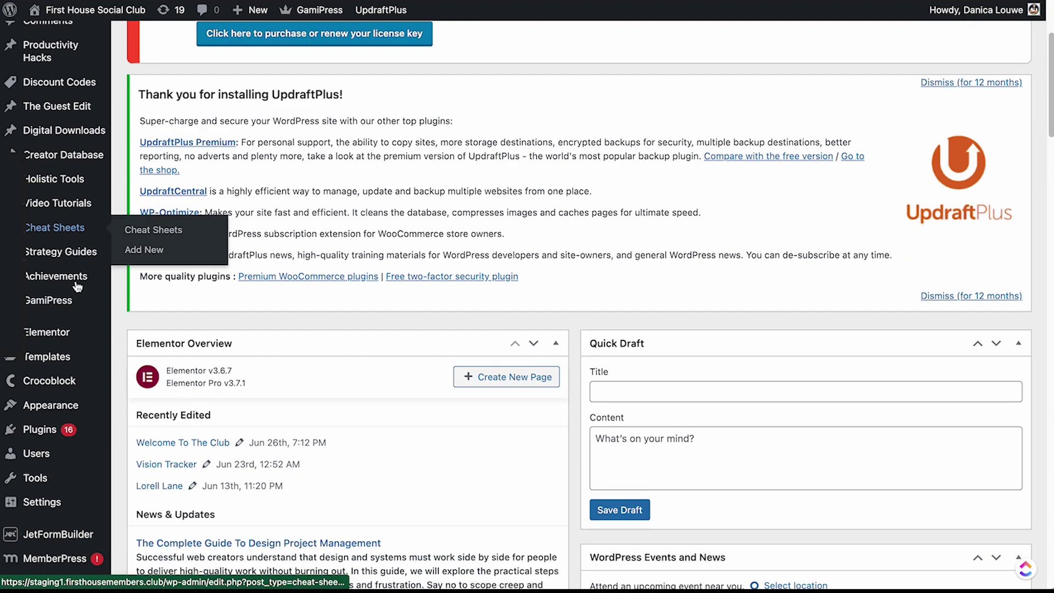
{"action": "scroll", "coordinate": [77, 287], "scroll_direction": "down", "scroll_amount": 2}
{"action": "scroll", "coordinate": [71, 280], "scroll_direction": "up", "scroll_amount": 6}
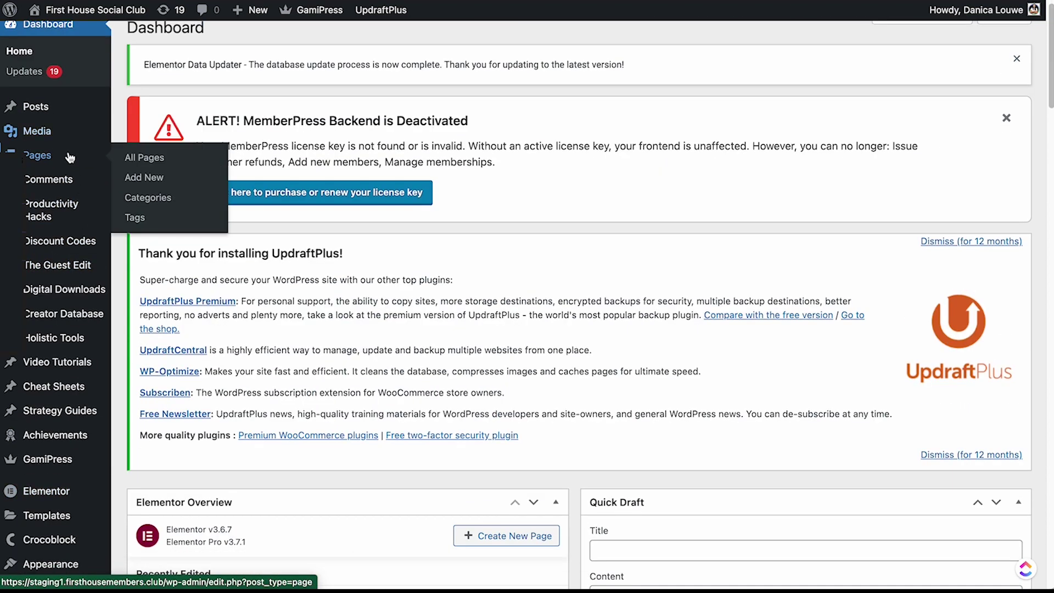
{"action": "scroll", "coordinate": [71, 159], "scroll_direction": "down", "scroll_amount": 5}
Browse the admin sidebar submenus on the way to the front-end member Dashboard page.
{"action": "mouse_move", "coordinate": [102, 280]}
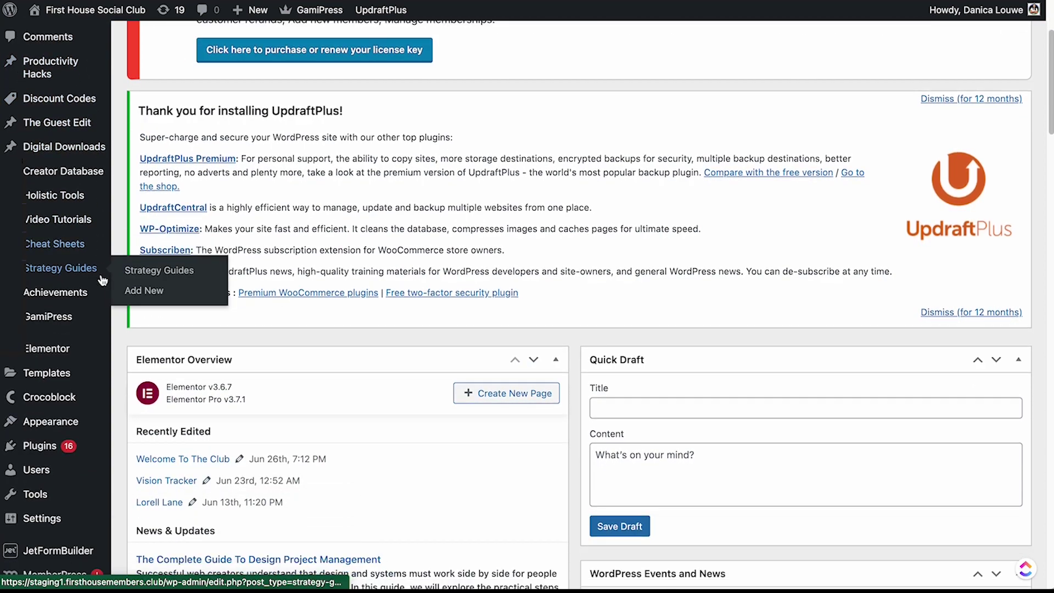
{"action": "scroll", "coordinate": [105, 275], "scroll_direction": "up", "scroll_amount": 5}
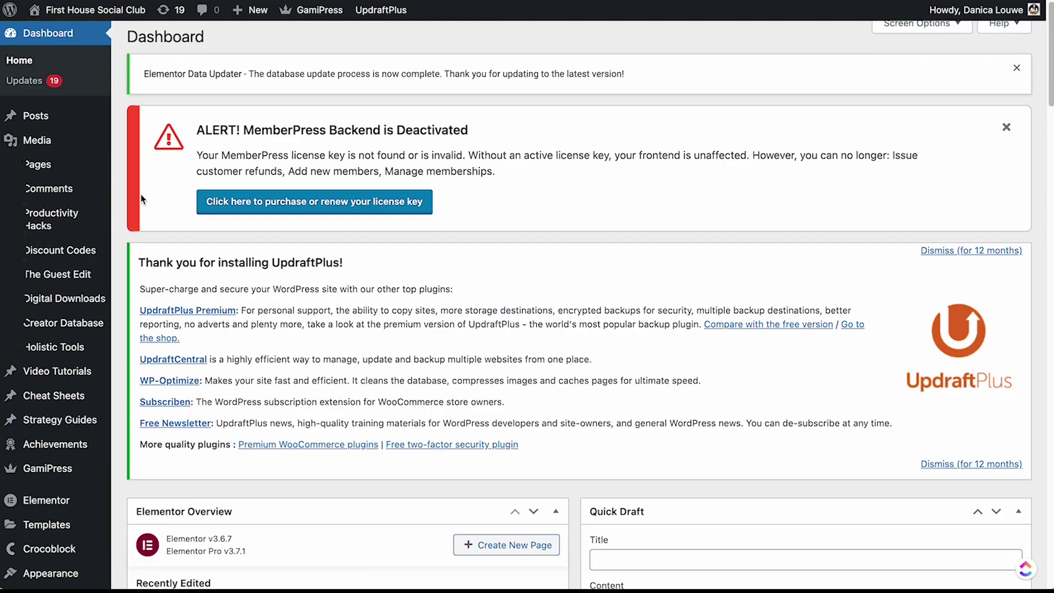
{"action": "scroll", "coordinate": [141, 199], "scroll_direction": "down", "scroll_amount": 6}
{"action": "mouse_move", "coordinate": [78, 469]}
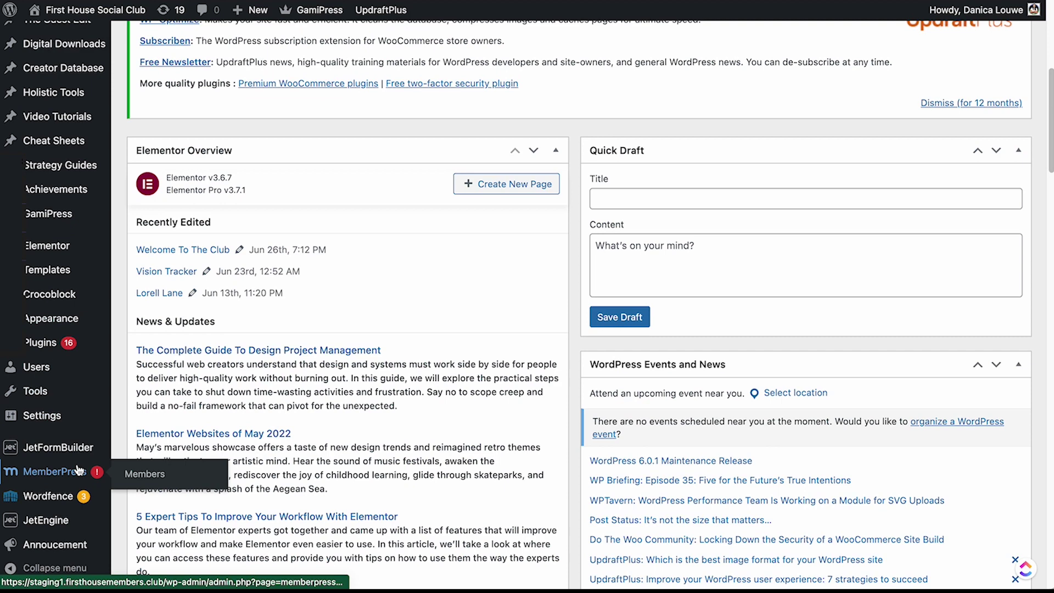
{"action": "mouse_move", "coordinate": [83, 297]}
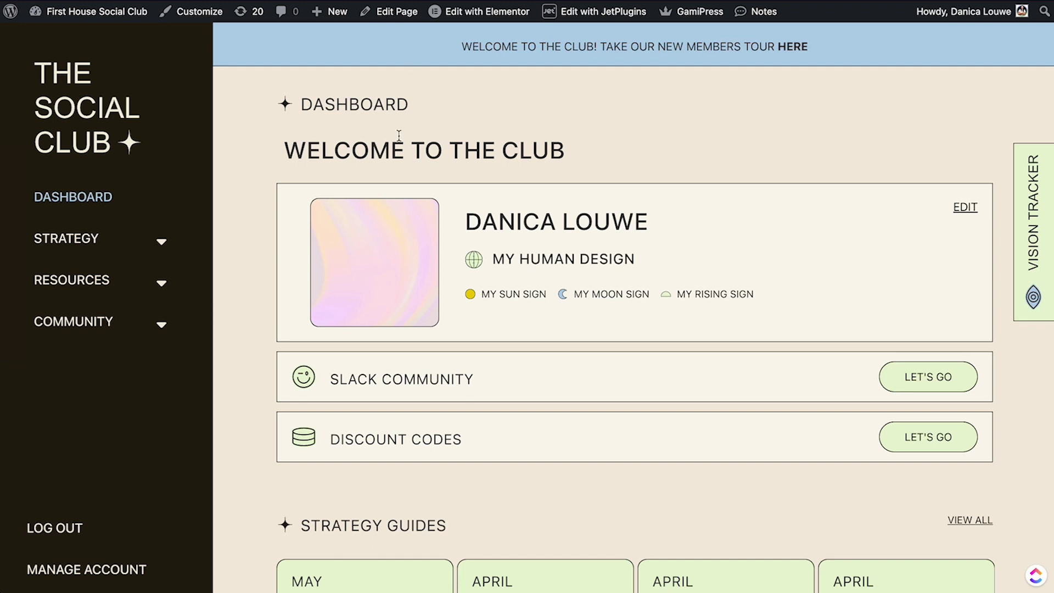
Open the Vision Tracker panel and check Content 80, Connection 70, Alignment 100 and growth 5975.
{"action": "scroll", "coordinate": [604, 140], "scroll_direction": "down", "scroll_amount": 1}
{"action": "scroll", "coordinate": [819, 148], "scroll_direction": "down", "scroll_amount": 4}
{"action": "scroll", "coordinate": [680, 183], "scroll_direction": "up", "scroll_amount": 5}
{"action": "scroll", "coordinate": [680, 183], "scroll_direction": "down", "scroll_amount": 5}
{"action": "scroll", "coordinate": [654, 183], "scroll_direction": "up", "scroll_amount": 4}
{"action": "left_click", "coordinate": [1032, 228]}
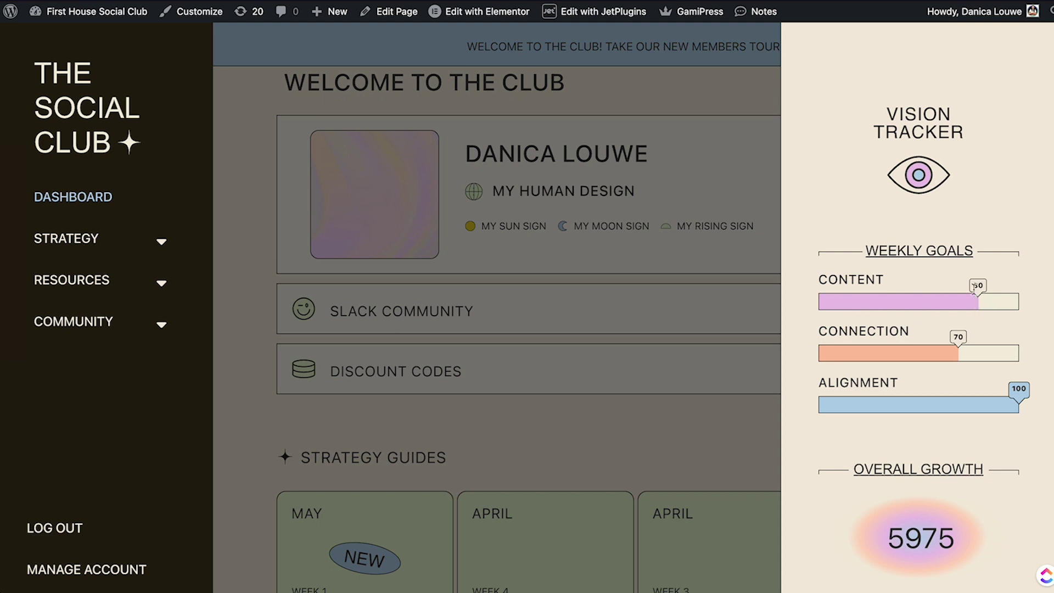
{"action": "scroll", "coordinate": [987, 385], "scroll_direction": "down", "scroll_amount": 1}
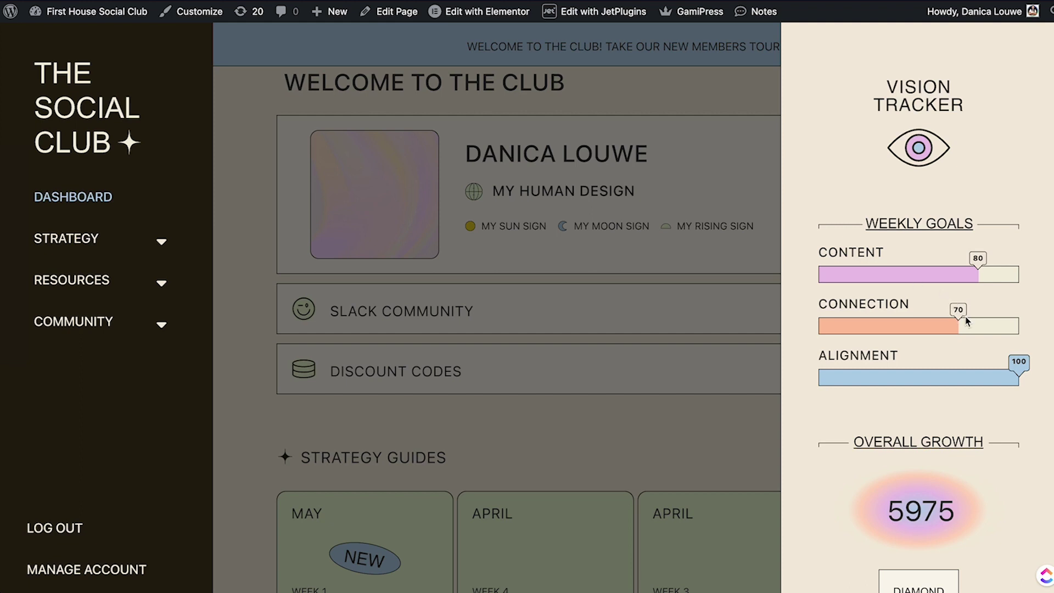
{"action": "double_click", "coordinate": [959, 309]}
{"action": "left_click", "coordinate": [760, 424]}
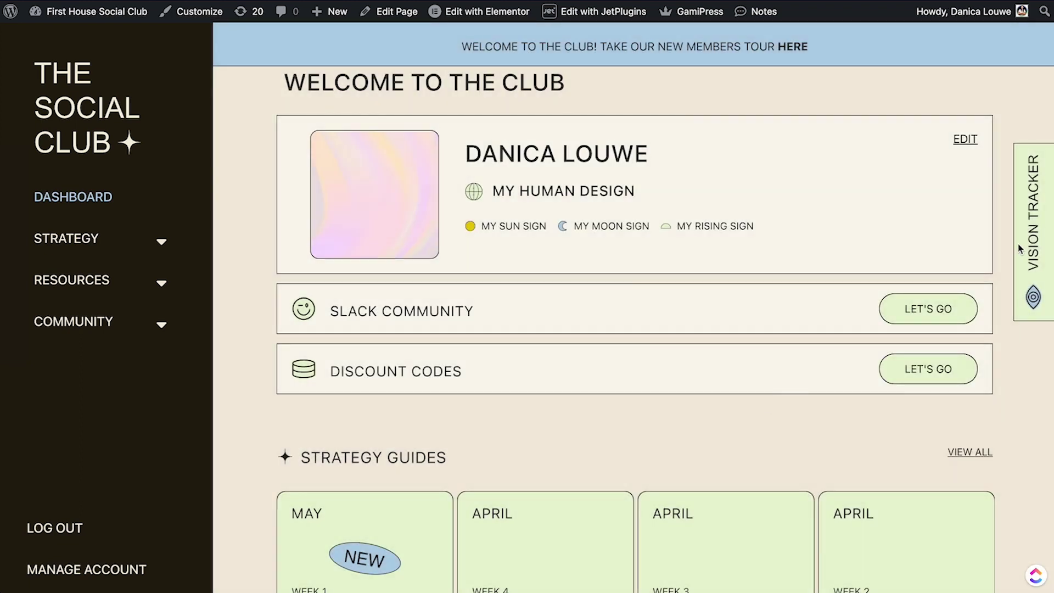
{"action": "left_click", "coordinate": [1038, 250]}
{"action": "left_click", "coordinate": [750, 417]}
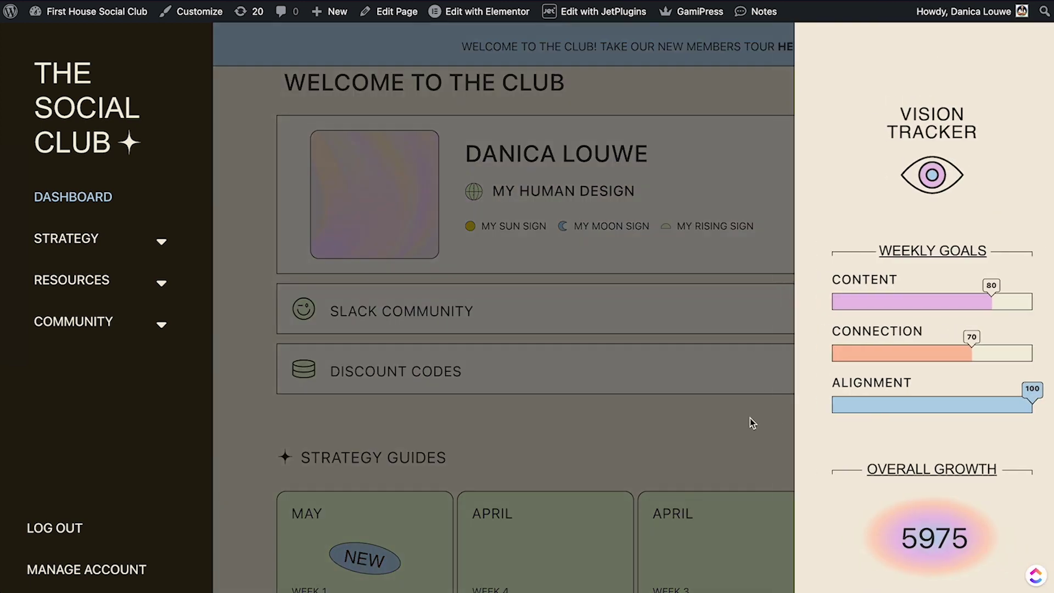
{"action": "scroll", "coordinate": [769, 197], "scroll_direction": "down", "scroll_amount": 5}
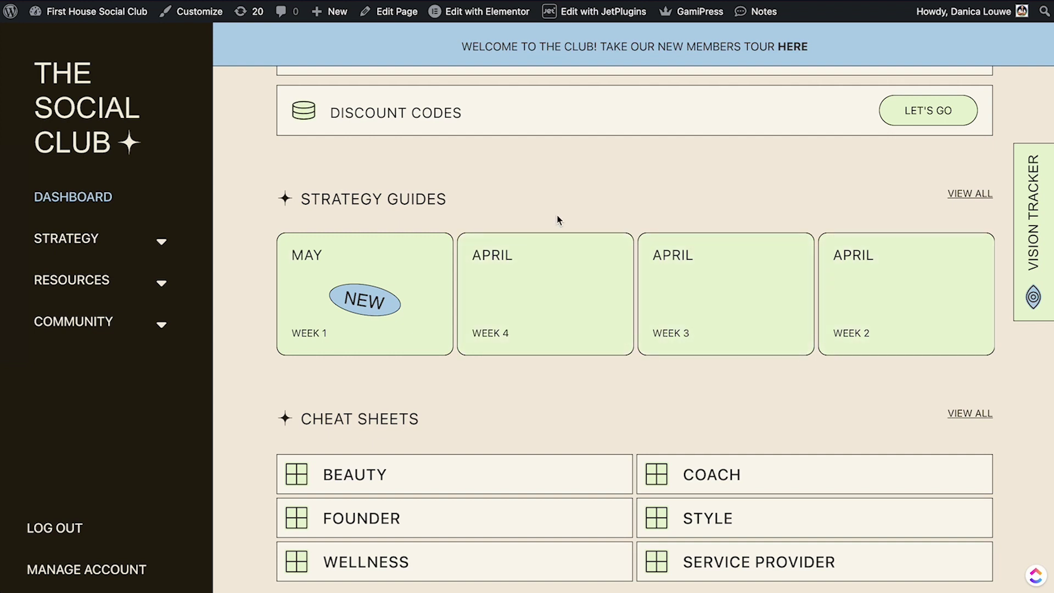
{"action": "scroll", "coordinate": [825, 173], "scroll_direction": "up", "scroll_amount": 6}
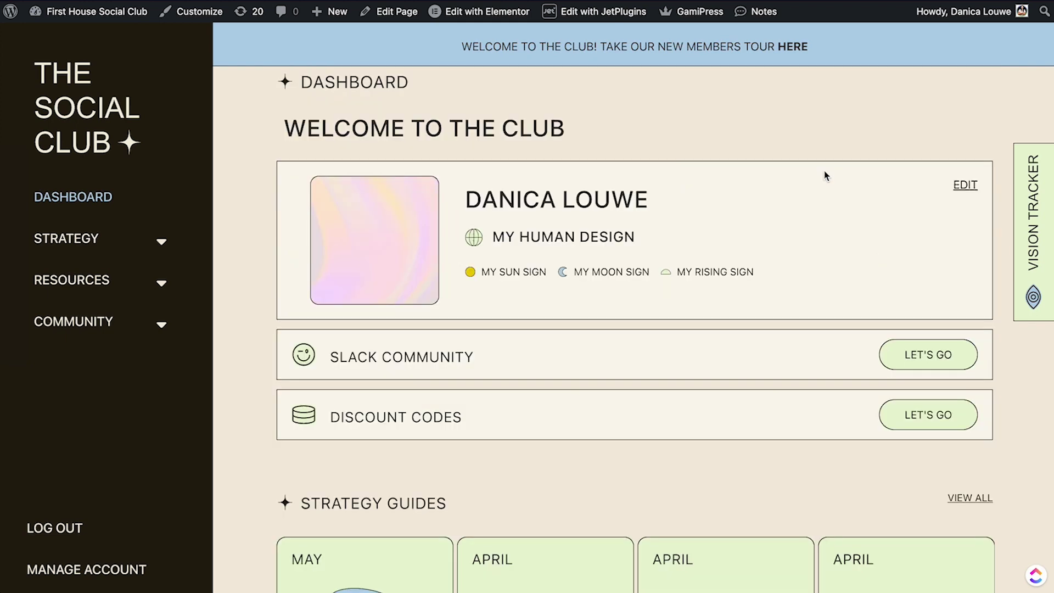
{"action": "scroll", "coordinate": [826, 178], "scroll_direction": "down", "scroll_amount": 10}
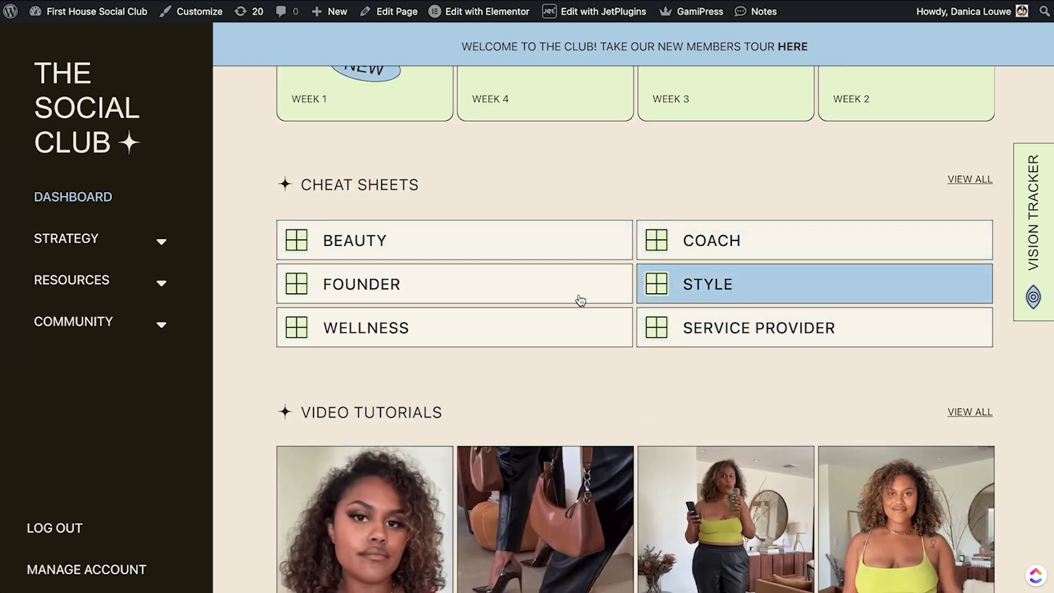
{"action": "scroll", "coordinate": [678, 325], "scroll_direction": "down", "scroll_amount": 3}
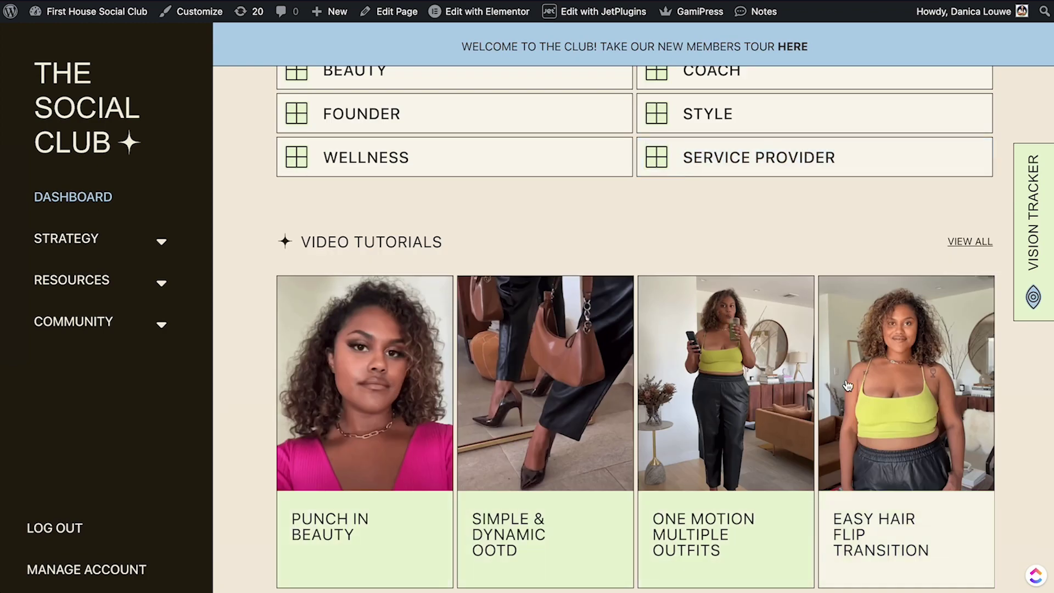
{"action": "scroll", "coordinate": [402, 390], "scroll_direction": "right", "scroll_amount": 10}
{"action": "scroll", "coordinate": [699, 448], "scroll_direction": "down", "scroll_amount": 8}
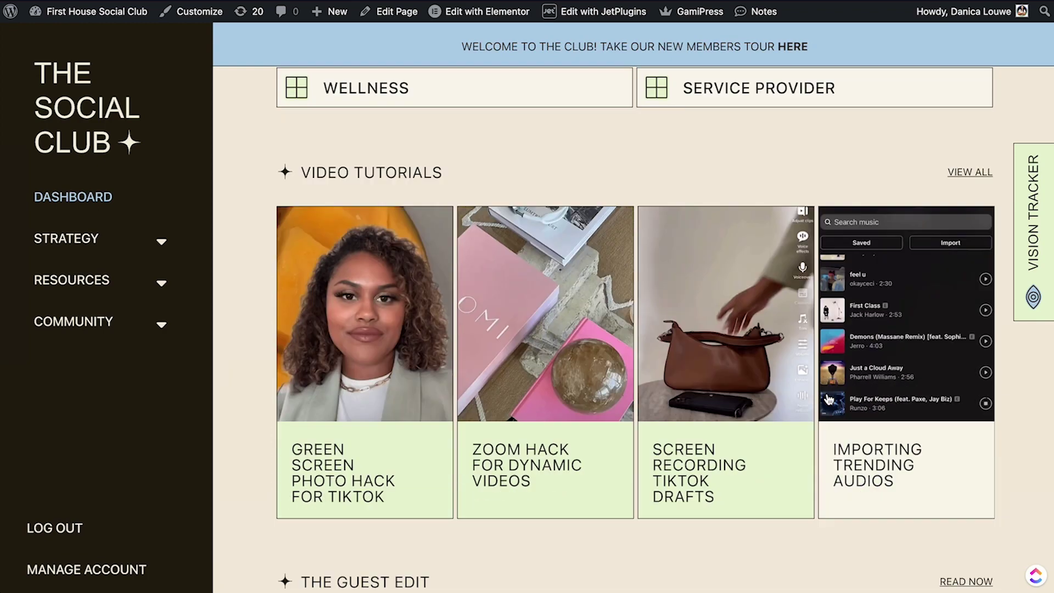
{"action": "scroll", "coordinate": [479, 348], "scroll_direction": "down", "scroll_amount": 6}
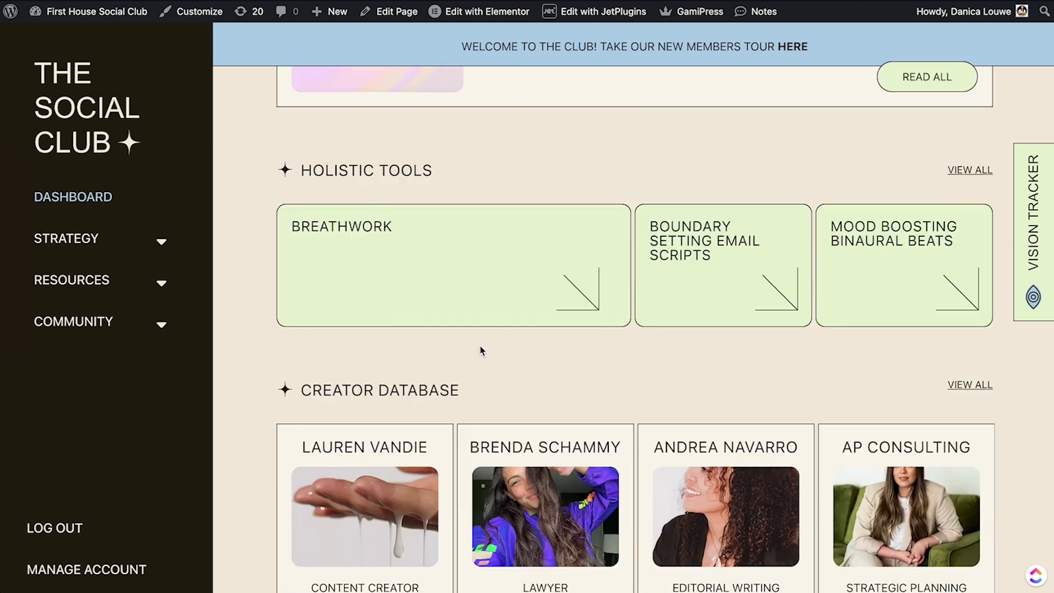
{"action": "scroll", "coordinate": [912, 293], "scroll_direction": "down", "scroll_amount": 1}
{"action": "scroll", "coordinate": [913, 294], "scroll_direction": "down", "scroll_amount": 1}
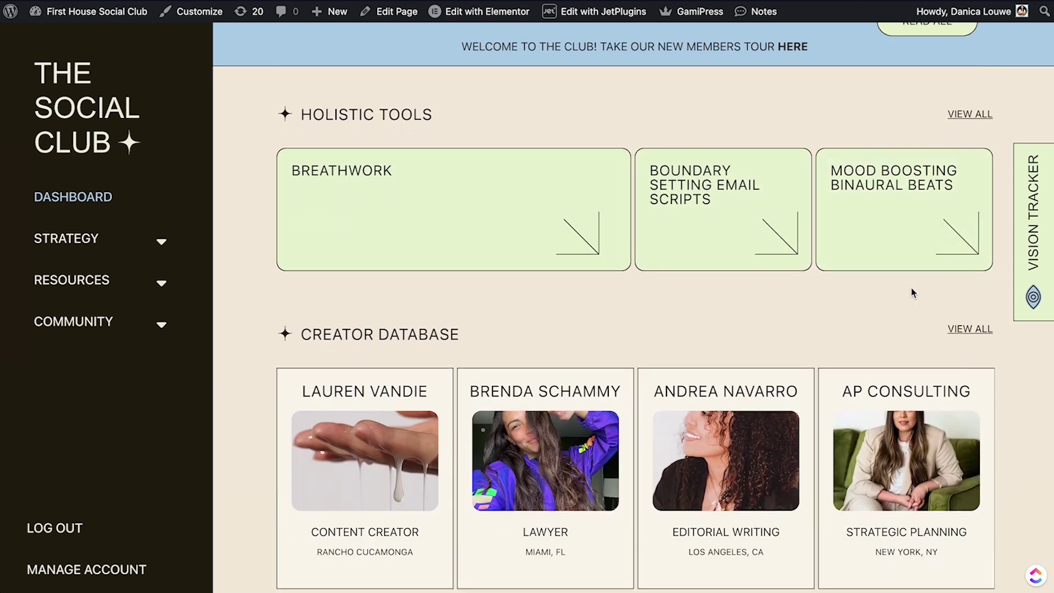
{"action": "scroll", "coordinate": [637, 304], "scroll_direction": "down", "scroll_amount": 4}
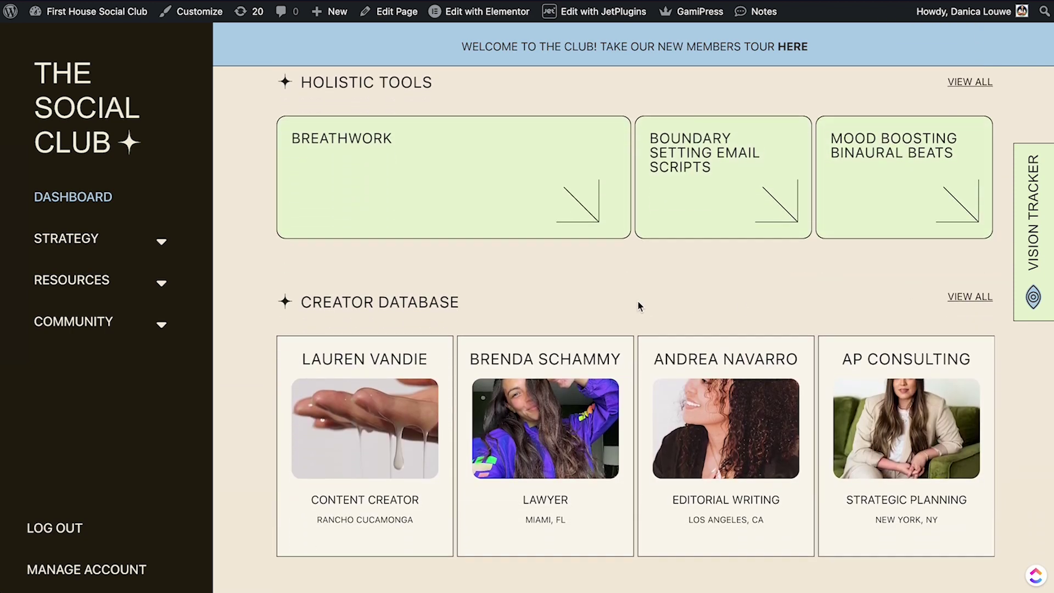
{"action": "scroll", "coordinate": [423, 370], "scroll_direction": "down", "scroll_amount": 10}
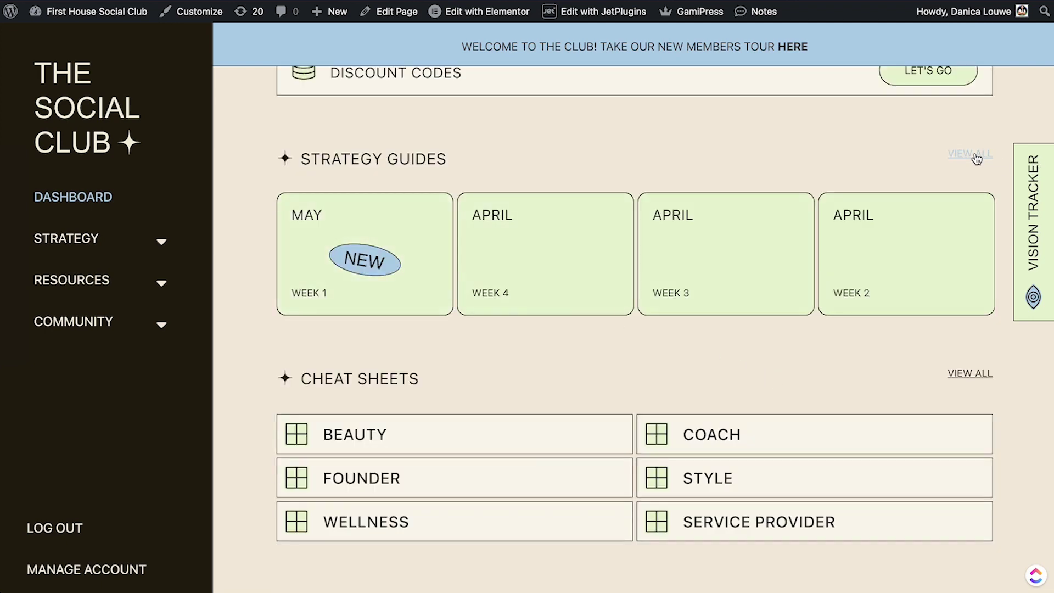
Open the Strategy Guides list and the May Week 1 guide, then return to the member dashboard.
{"action": "left_click", "coordinate": [976, 159]}
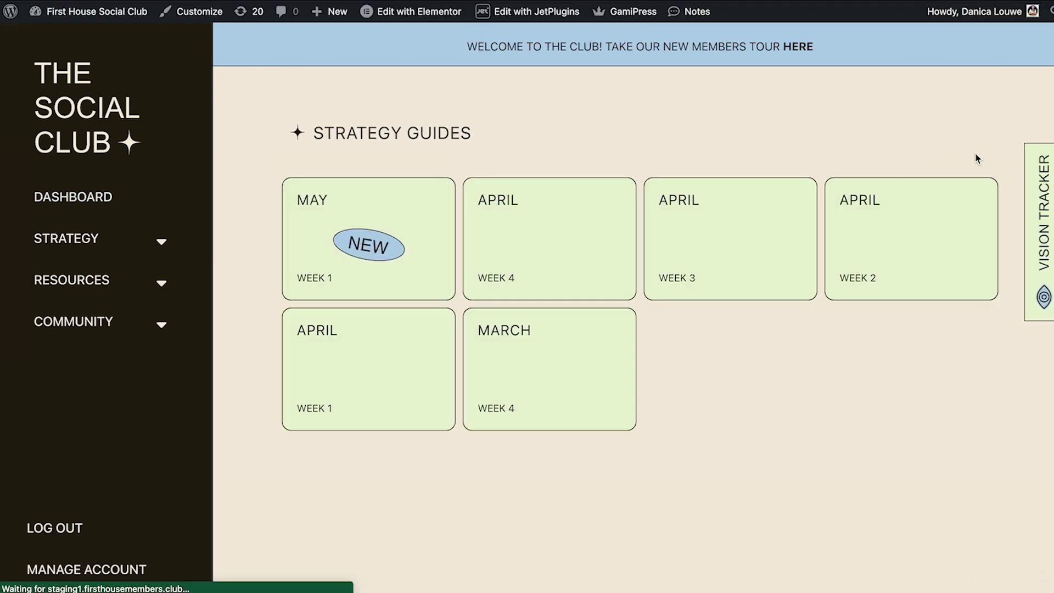
{"action": "left_click", "coordinate": [406, 250]}
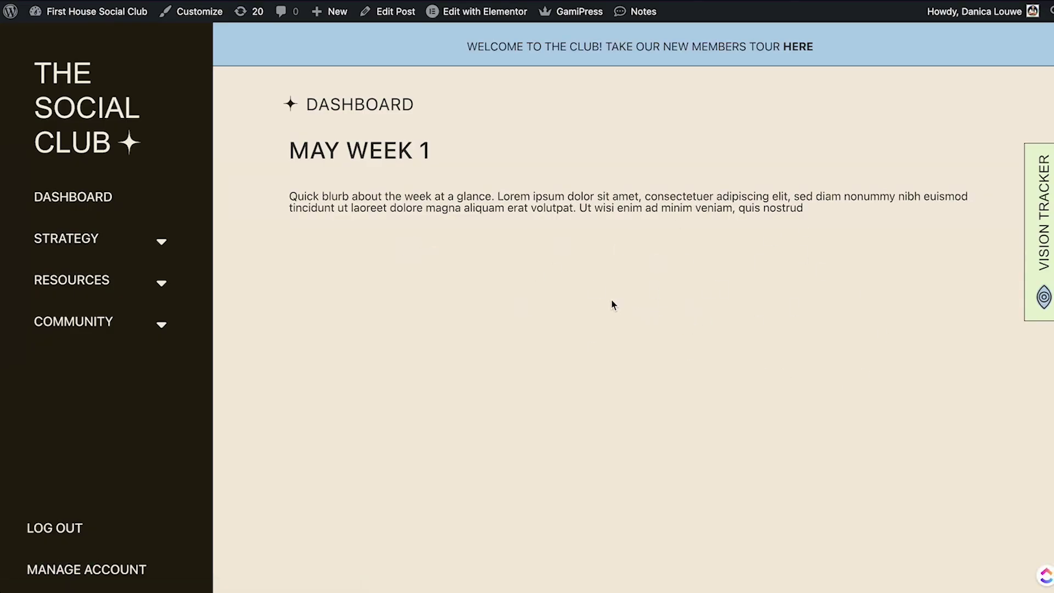
{"action": "key", "text": "alt+Left"}
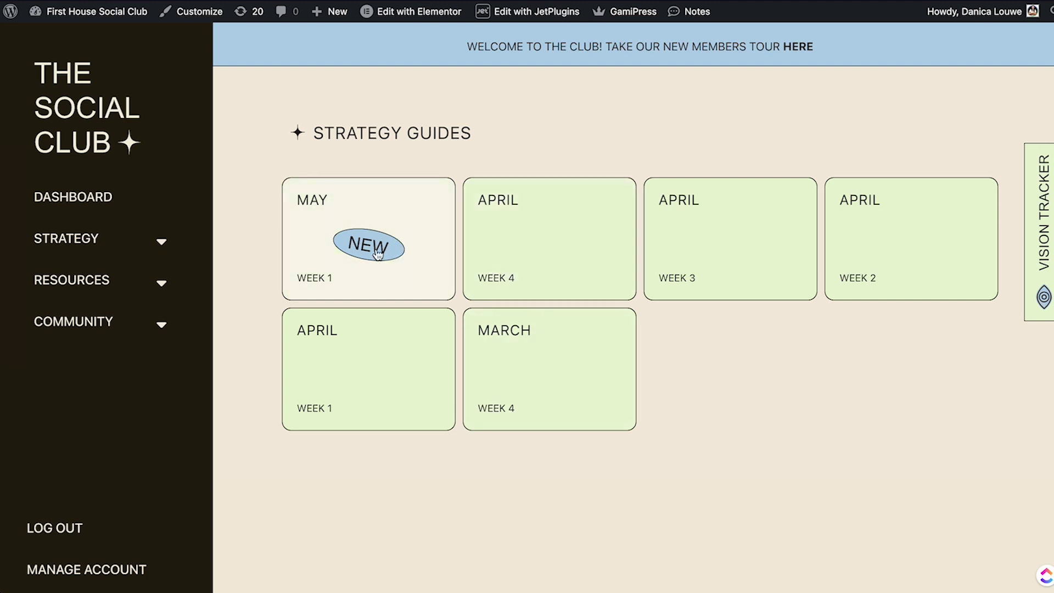
{"action": "left_click", "coordinate": [108, 199]}
Browse the Discount Codes page, select an FH15OFF code, and go back to the member dashboard.
{"action": "scroll", "coordinate": [704, 247], "scroll_direction": "down", "scroll_amount": 1}
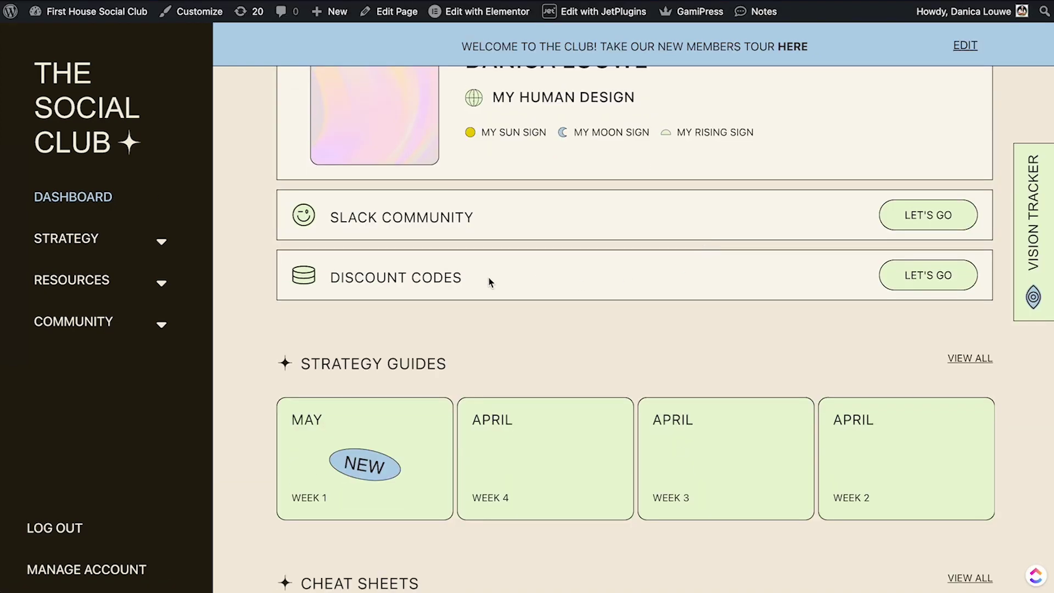
{"action": "left_click", "coordinate": [915, 280]}
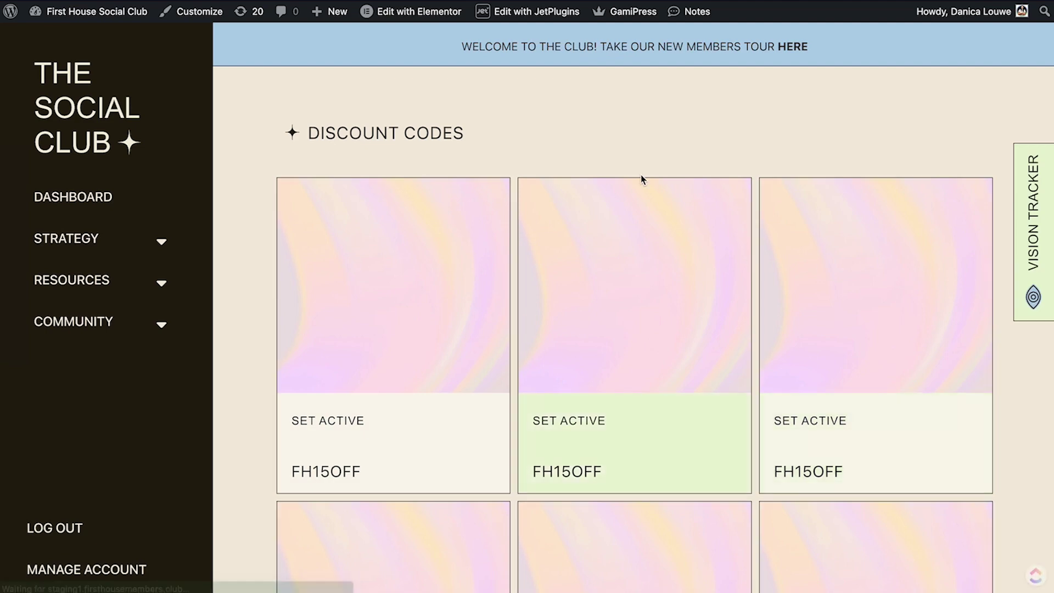
{"action": "scroll", "coordinate": [767, 271], "scroll_direction": "down", "scroll_amount": 1}
{"action": "scroll", "coordinate": [767, 271], "scroll_direction": "down", "scroll_amount": 1}
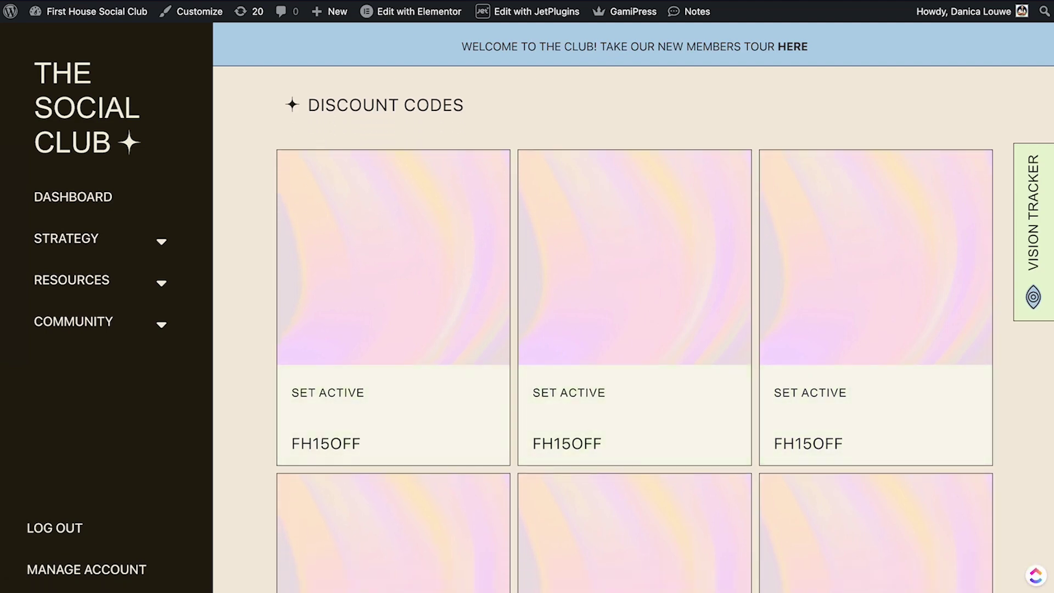
{"action": "scroll", "coordinate": [343, 395], "scroll_direction": "down", "scroll_amount": 4}
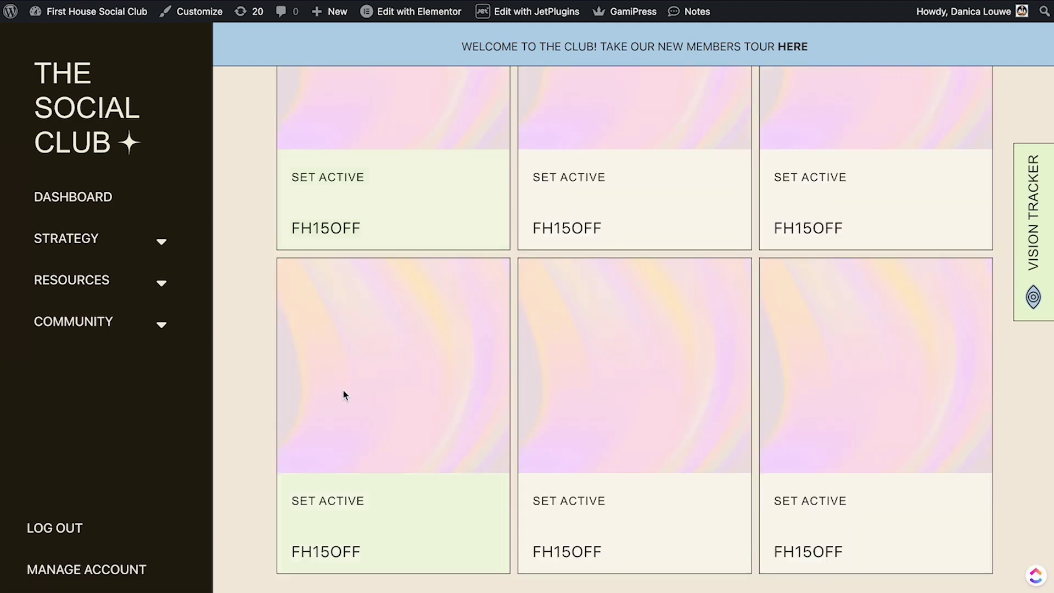
{"action": "left_click_drag", "start_coordinate": [531, 236], "coordinate": [613, 228]}
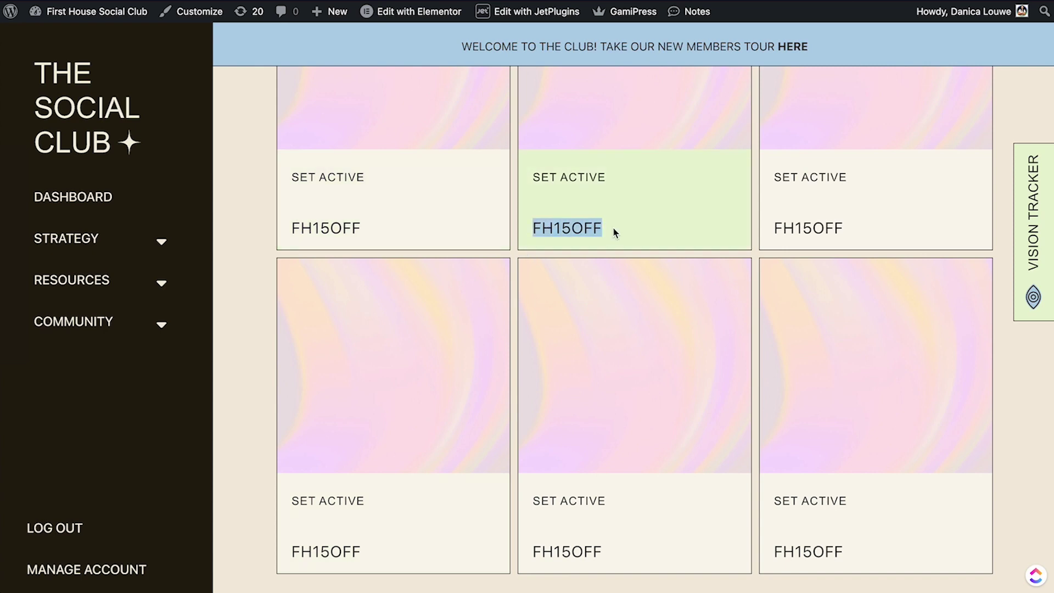
{"action": "left_click", "coordinate": [105, 198]}
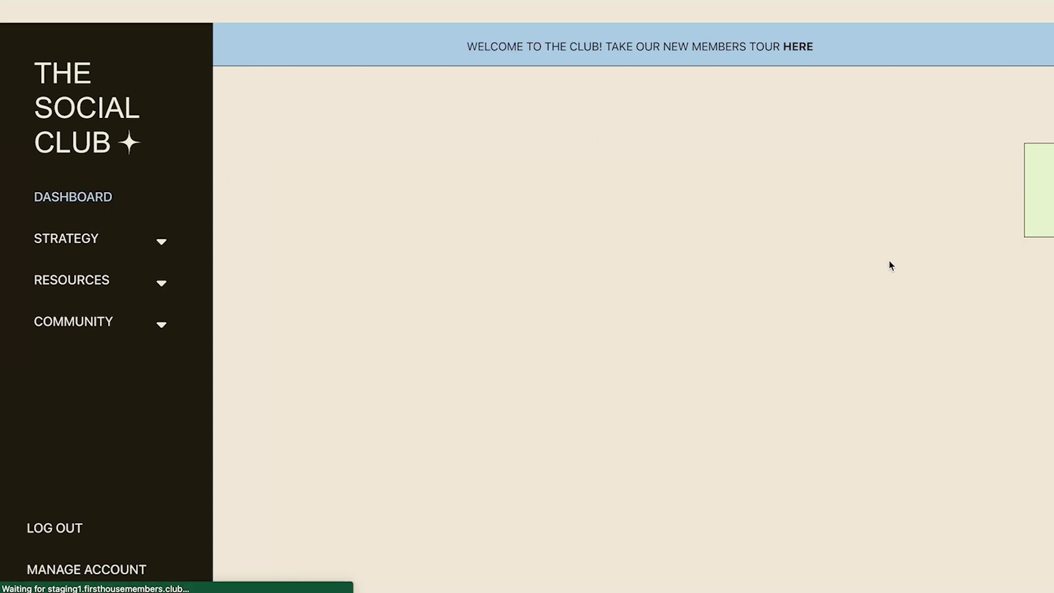
{"action": "scroll", "coordinate": [840, 209], "scroll_direction": "down", "scroll_amount": 9}
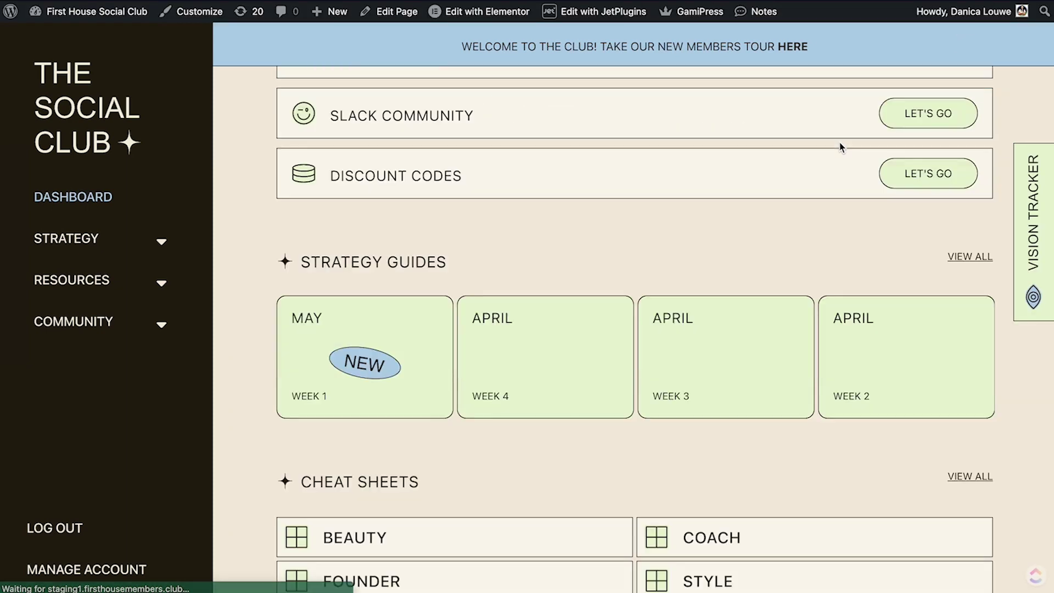
{"action": "scroll", "coordinate": [840, 147], "scroll_direction": "down", "scroll_amount": 7}
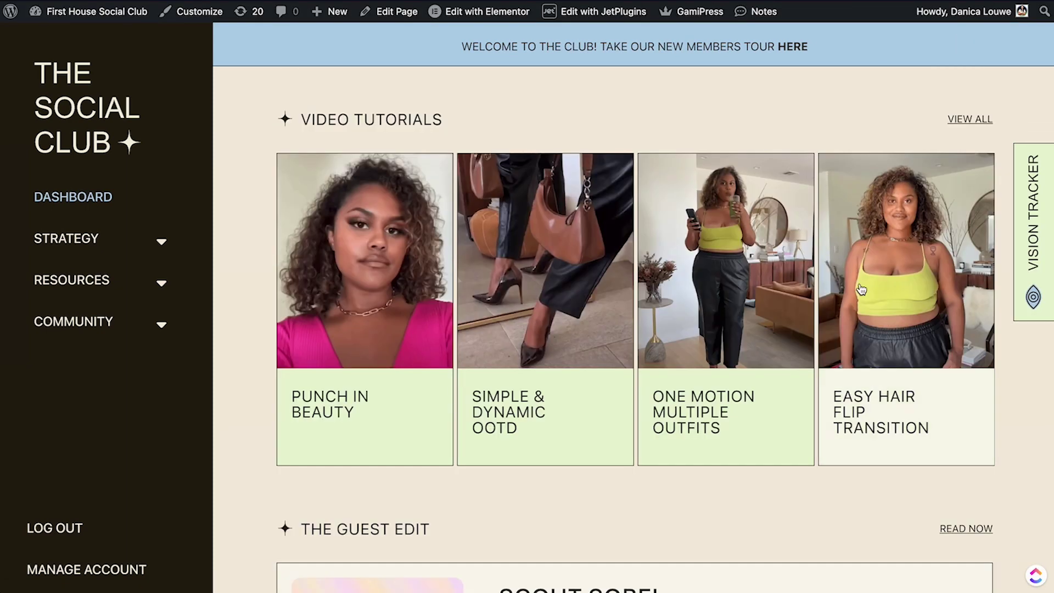
Open the Punch In Beauty tutorial, read its description and swipe the Suggested for You carousel.
{"action": "left_click", "coordinate": [432, 306]}
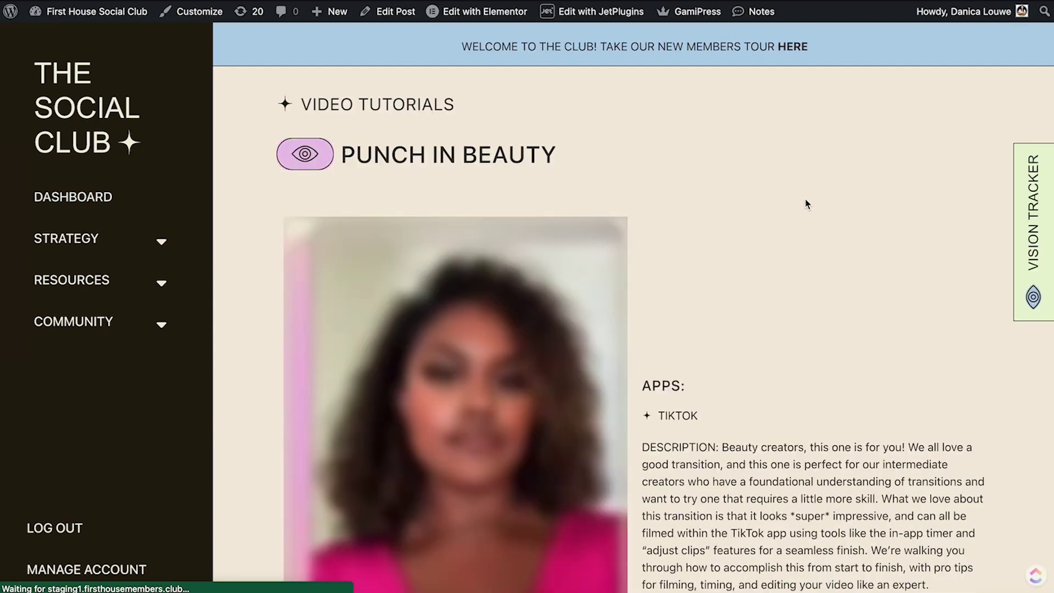
{"action": "scroll", "coordinate": [807, 203], "scroll_direction": "down", "scroll_amount": 5}
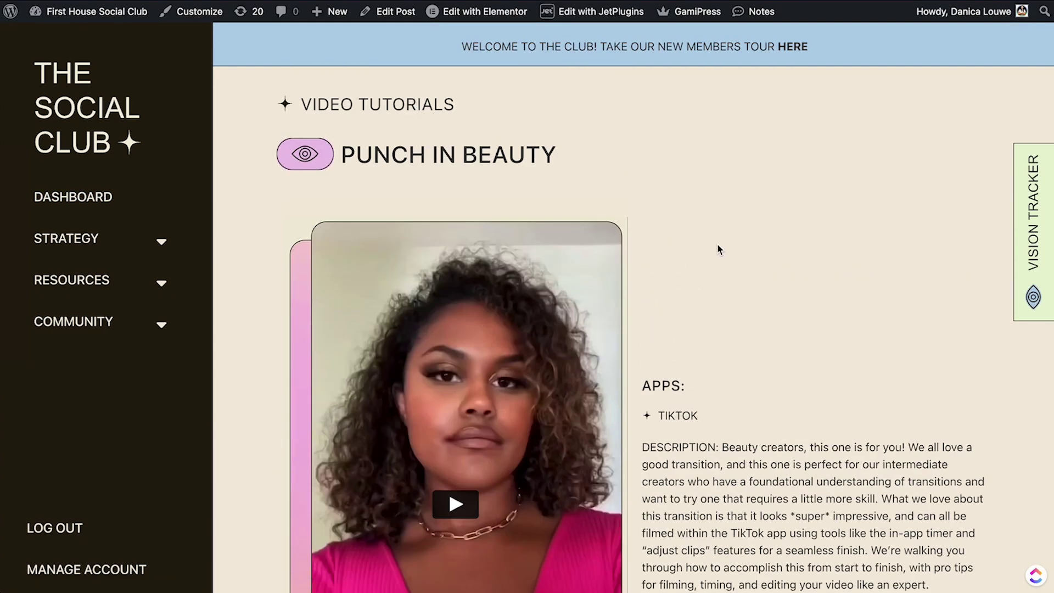
{"action": "scroll", "coordinate": [454, 276], "scroll_direction": "down", "scroll_amount": 6}
{"action": "scroll", "coordinate": [722, 210], "scroll_direction": "up", "scroll_amount": 3}
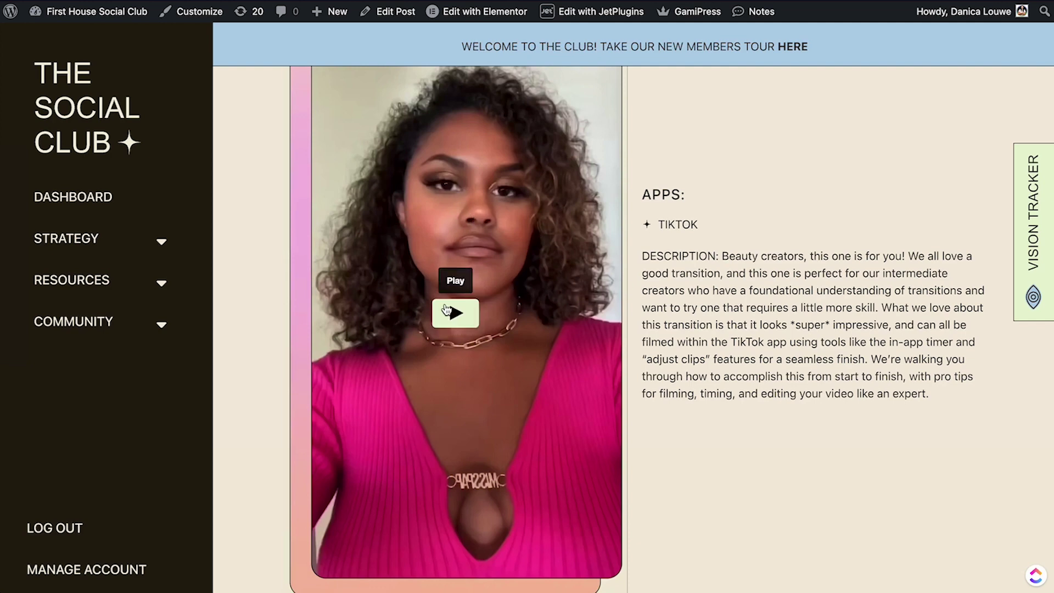
{"action": "scroll", "coordinate": [730, 231], "scroll_direction": "down", "scroll_amount": 9}
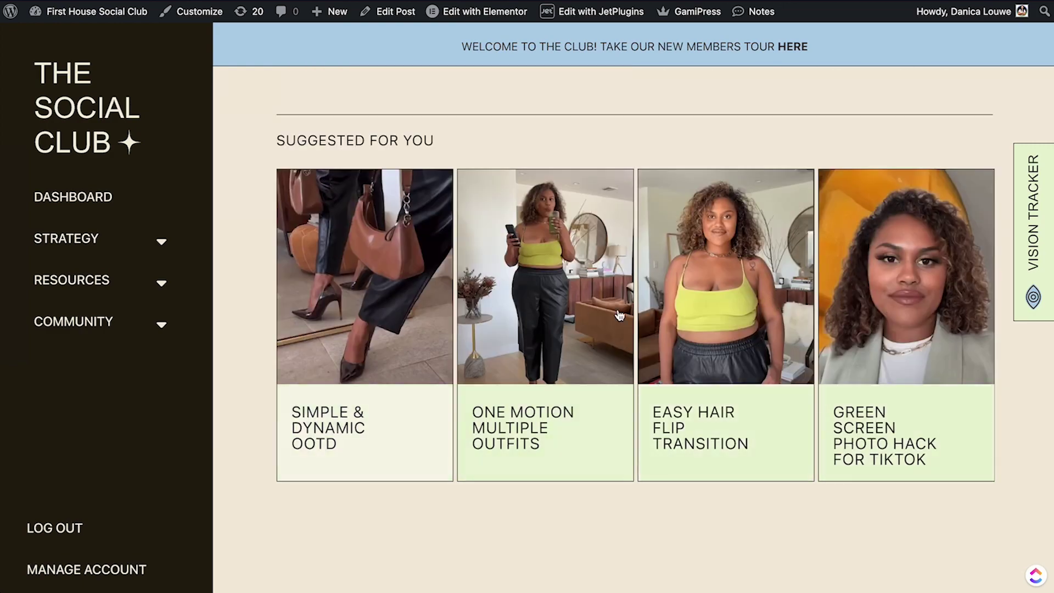
{"action": "left_click_drag", "start_coordinate": [915, 313], "coordinate": [812, 320]}
{"action": "scroll", "coordinate": [840, 309], "scroll_direction": "up", "scroll_amount": 9}
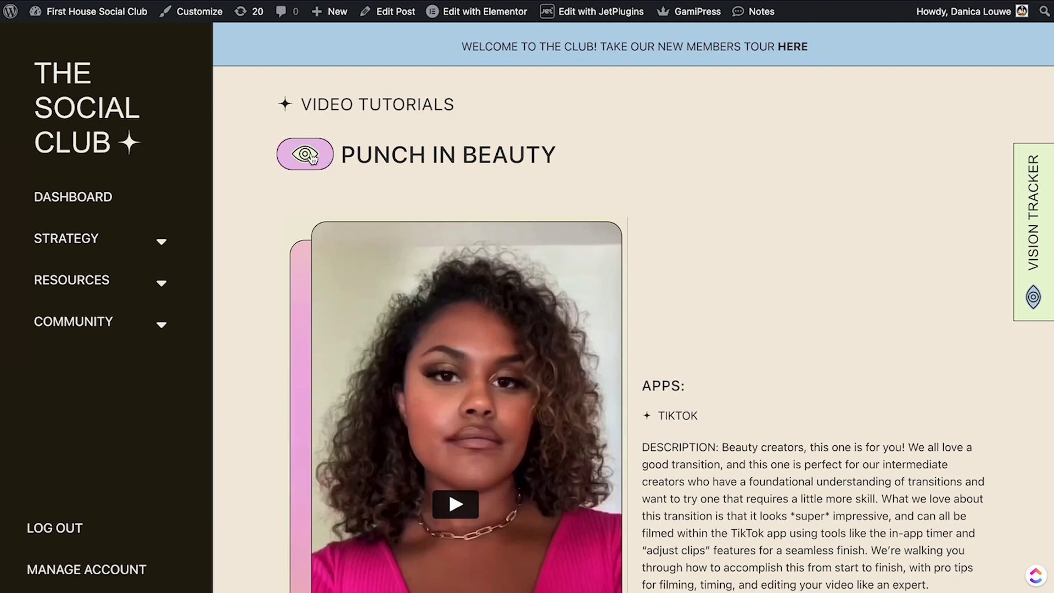
Mark Punch In Beauty as watched and confirm Vision Tracker shows Content 100 and growth 6015.
{"action": "left_click", "coordinate": [310, 158]}
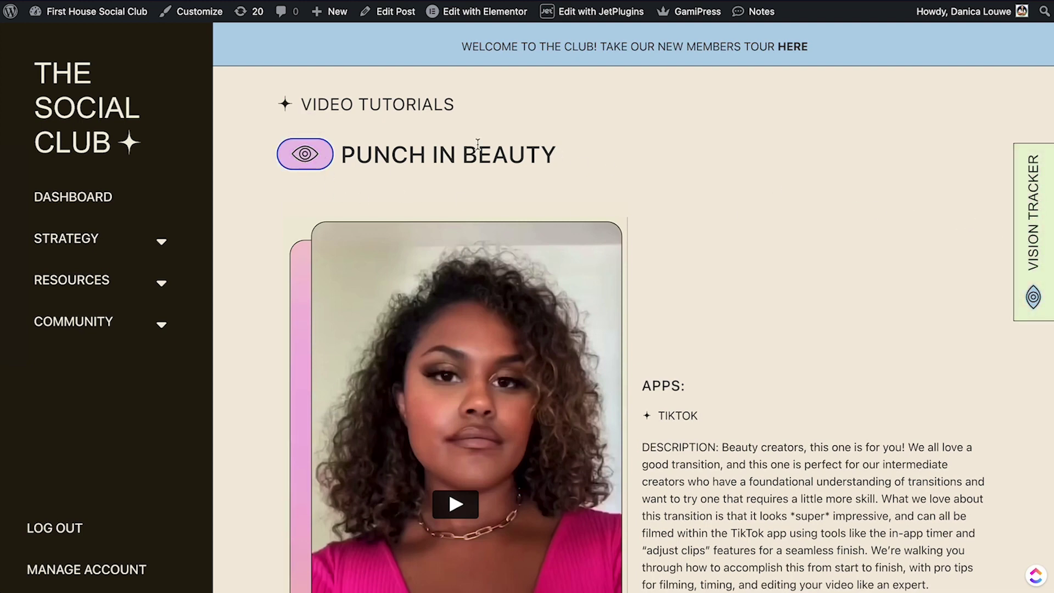
{"action": "left_click", "coordinate": [1036, 226]}
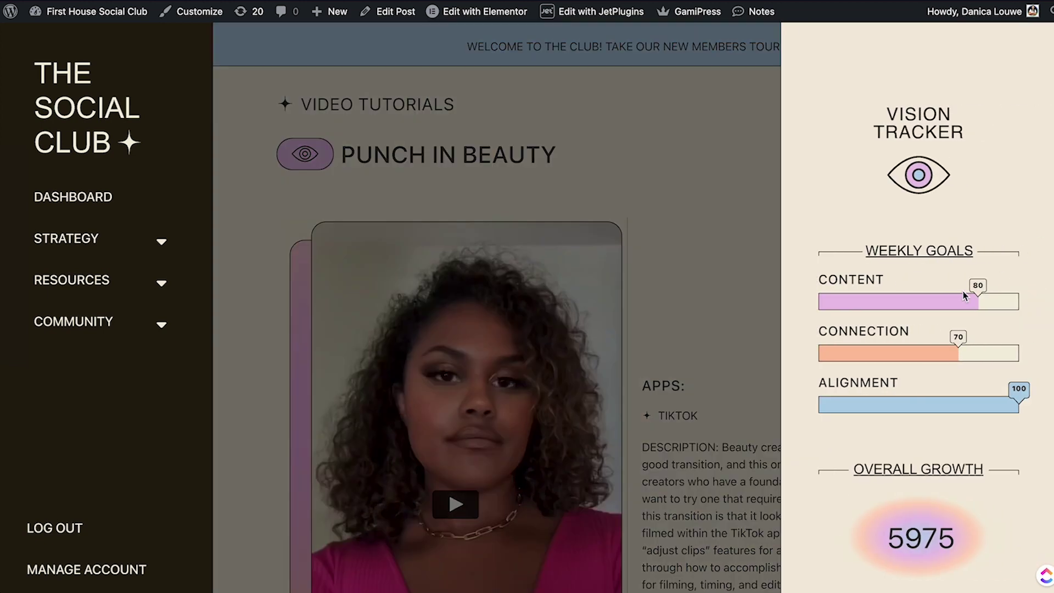
{"action": "left_click", "coordinate": [634, 200]}
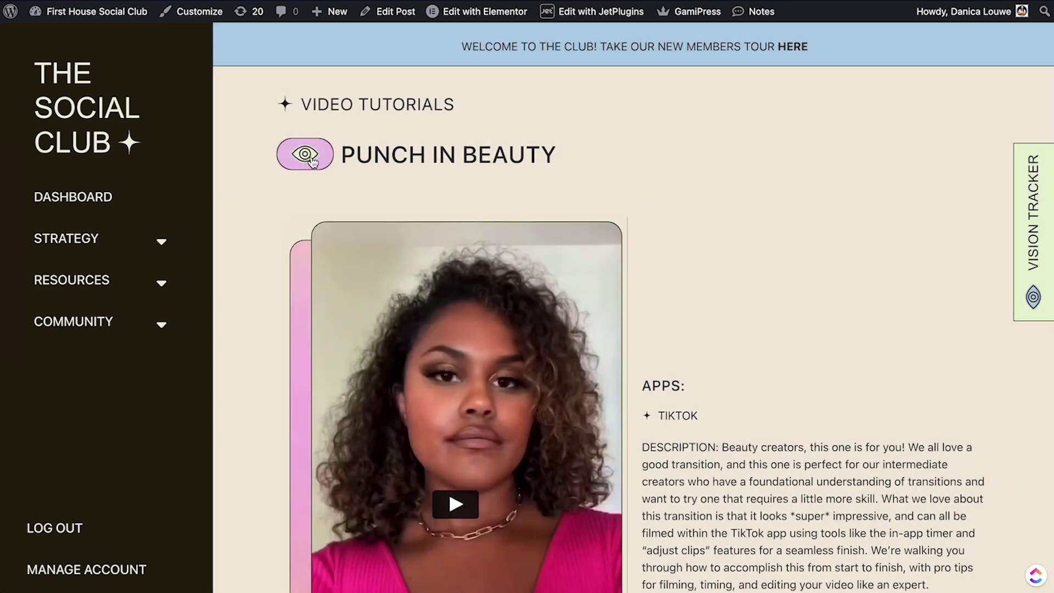
{"action": "left_click", "coordinate": [312, 160]}
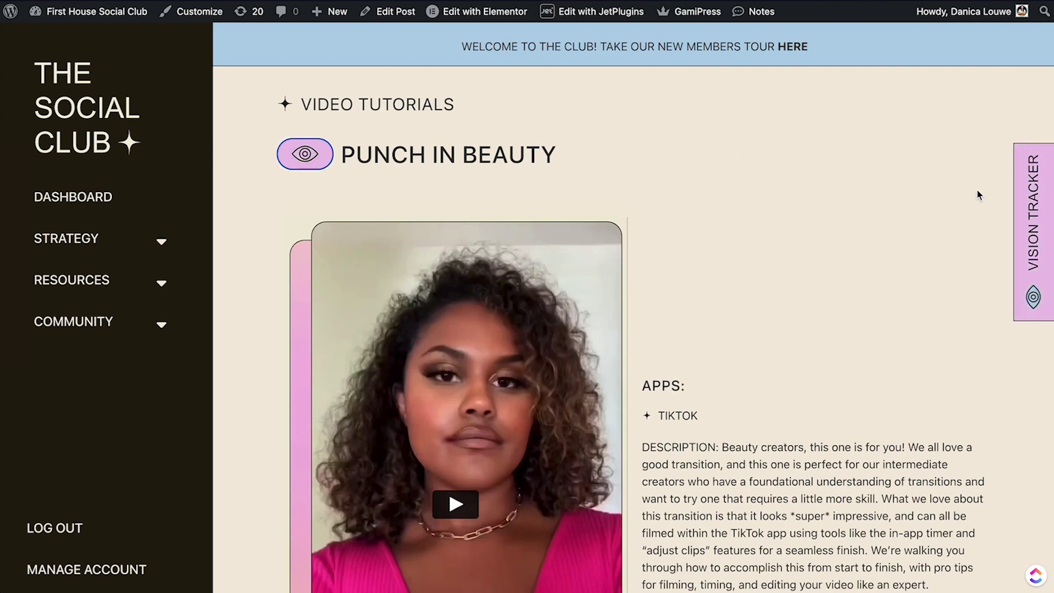
{"action": "left_click", "coordinate": [1035, 204]}
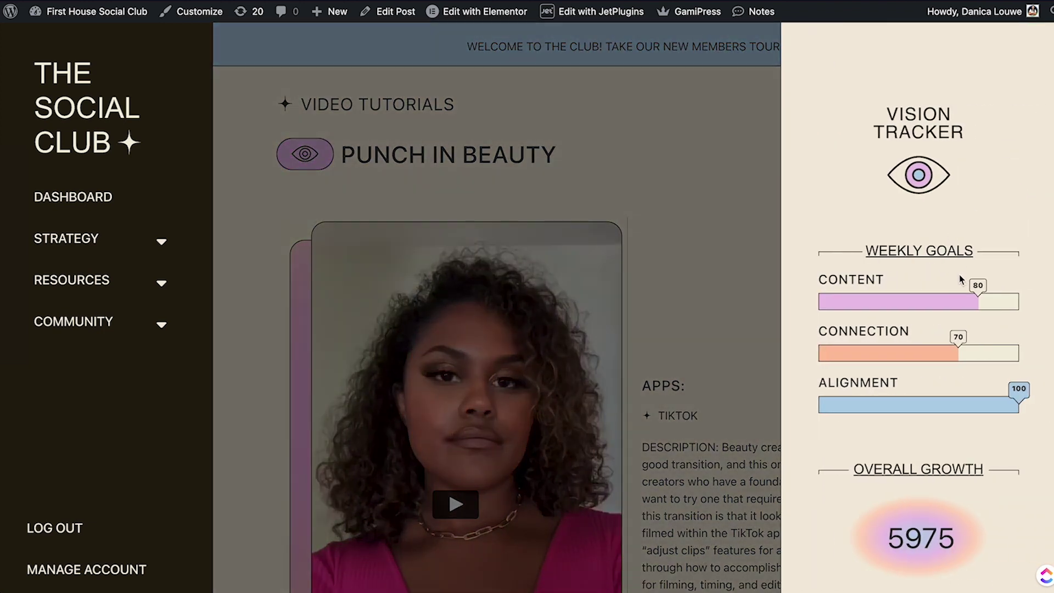
{"action": "left_click", "coordinate": [509, 94]}
{"action": "left_click", "coordinate": [1043, 208]}
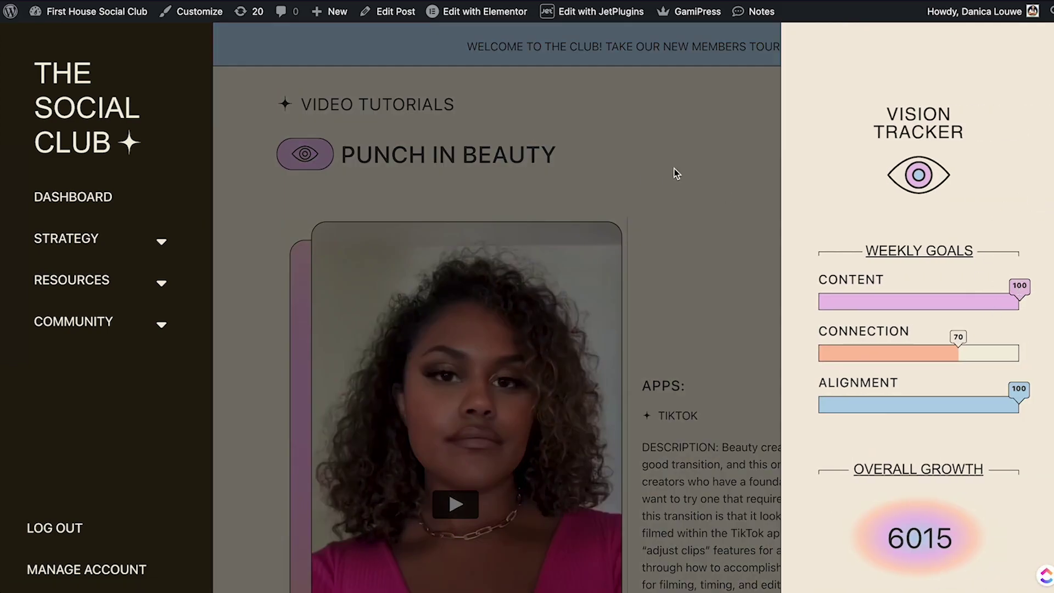
{"action": "left_click", "coordinate": [674, 169]}
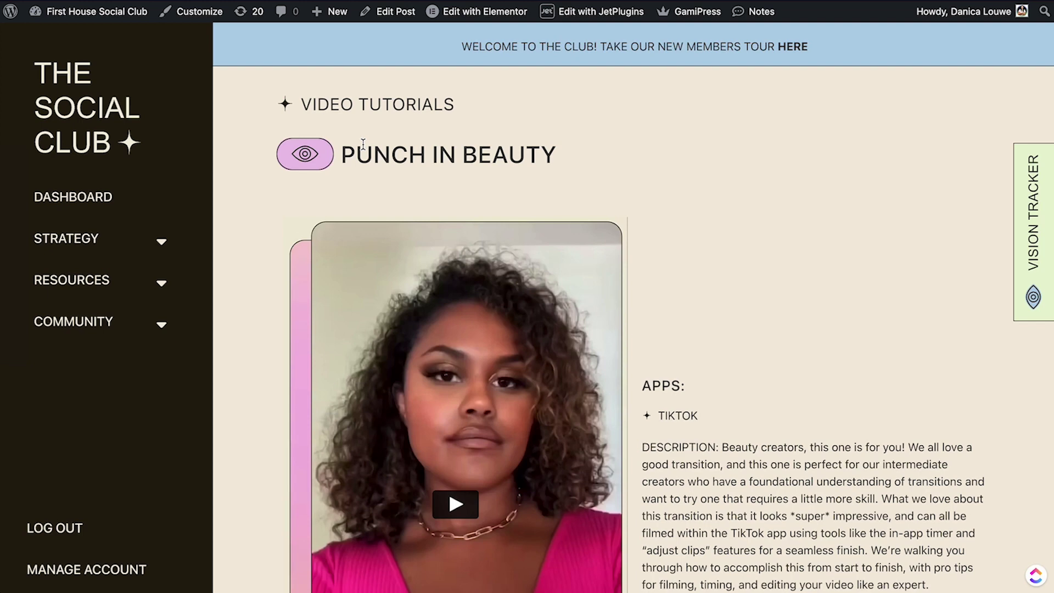
Go back to the member dashboard and open the first card in the Creator Database.
{"action": "scroll", "coordinate": [363, 144], "scroll_direction": "down", "scroll_amount": 5}
{"action": "left_click", "coordinate": [109, 196]}
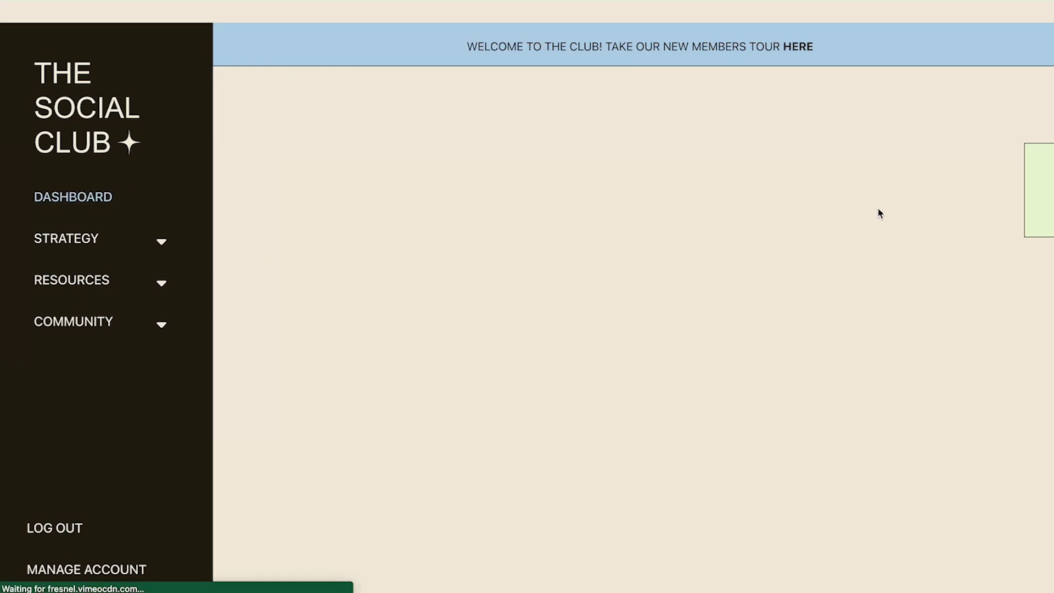
{"action": "scroll", "coordinate": [761, 197], "scroll_direction": "down", "scroll_amount": 8}
{"action": "scroll", "coordinate": [762, 199], "scroll_direction": "down", "scroll_amount": 15}
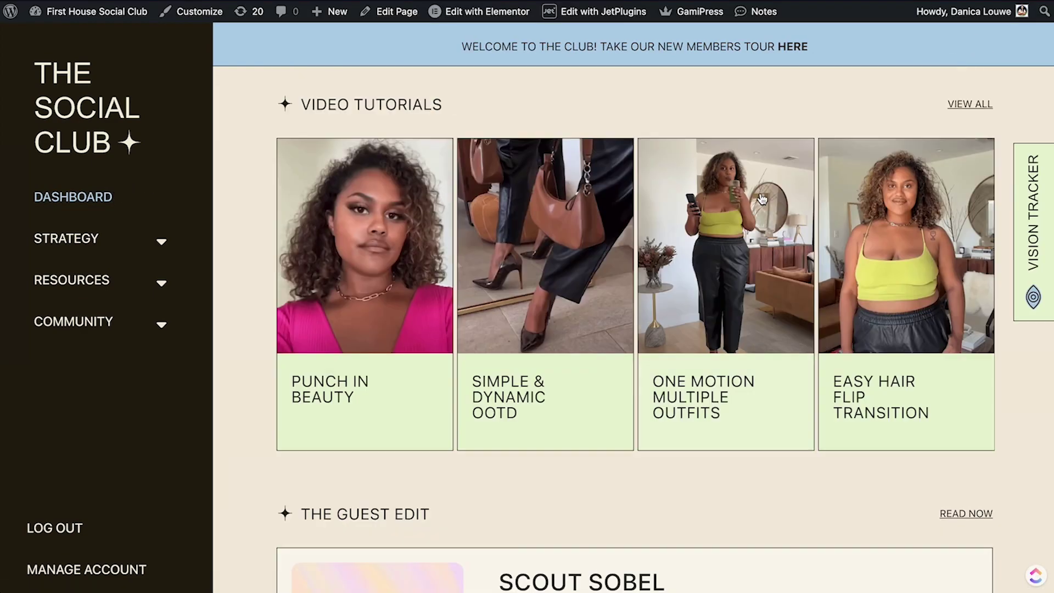
{"action": "scroll", "coordinate": [761, 199], "scroll_direction": "down", "scroll_amount": 7}
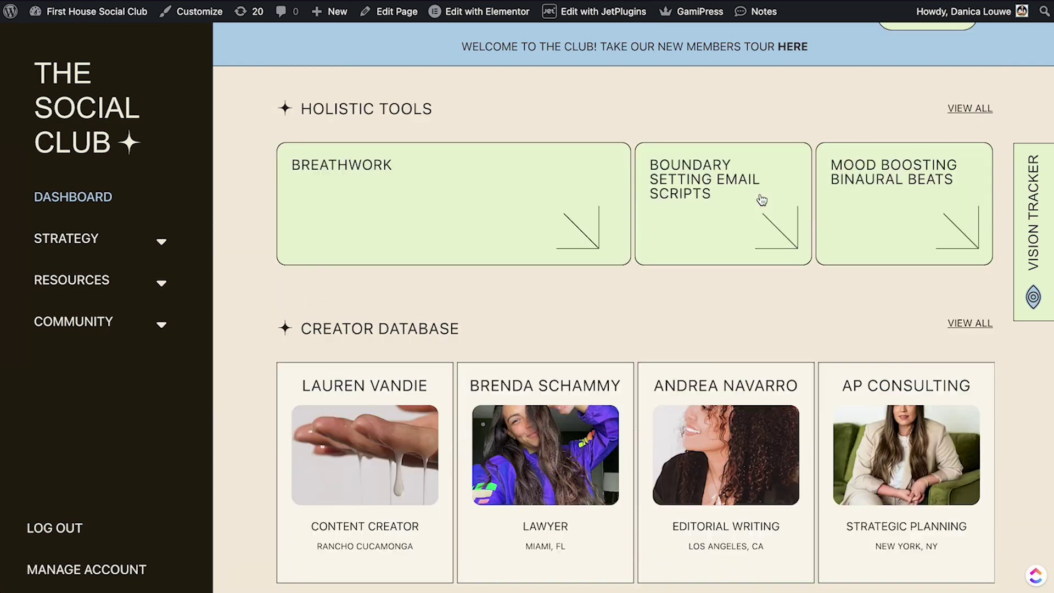
{"action": "scroll", "coordinate": [759, 199], "scroll_direction": "up", "scroll_amount": 2}
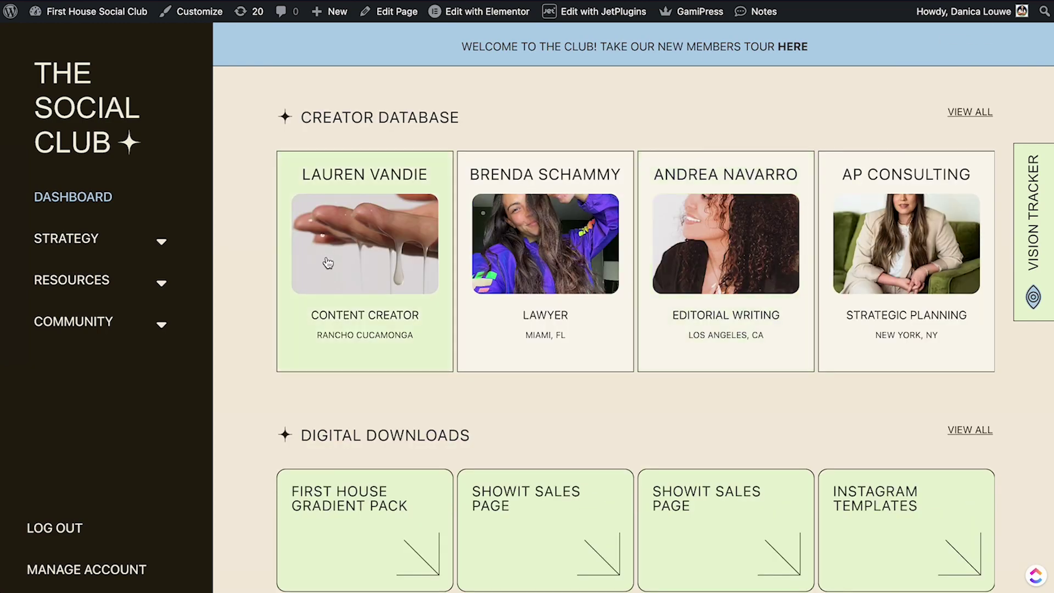
{"action": "left_click", "coordinate": [363, 252]}
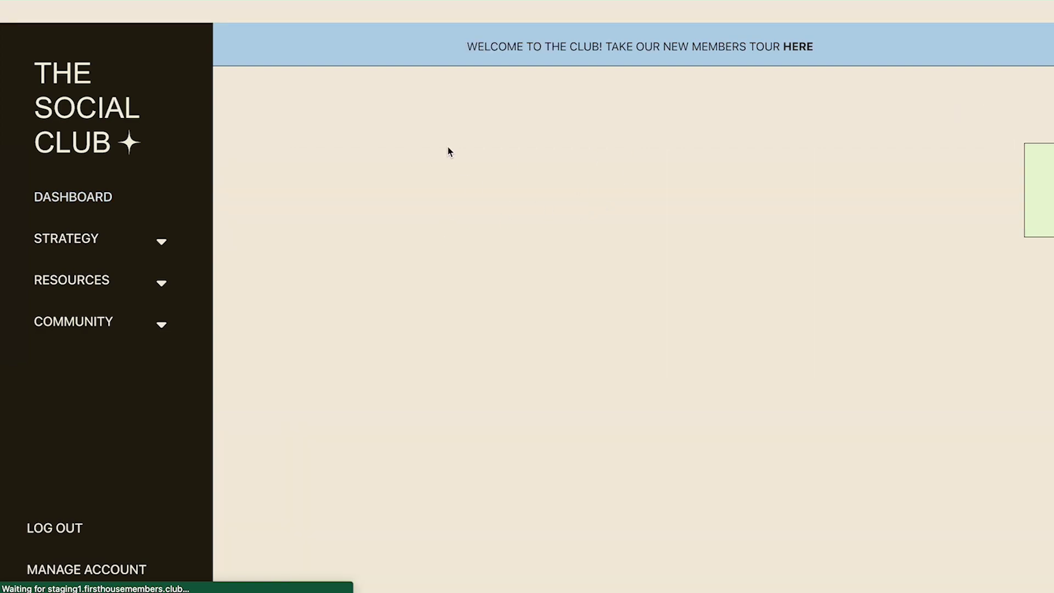
Mark the creator profile as viewed and check the weekly goals in the Vision Tracker.
{"action": "scroll", "coordinate": [686, 247], "scroll_direction": "down", "scroll_amount": 1}
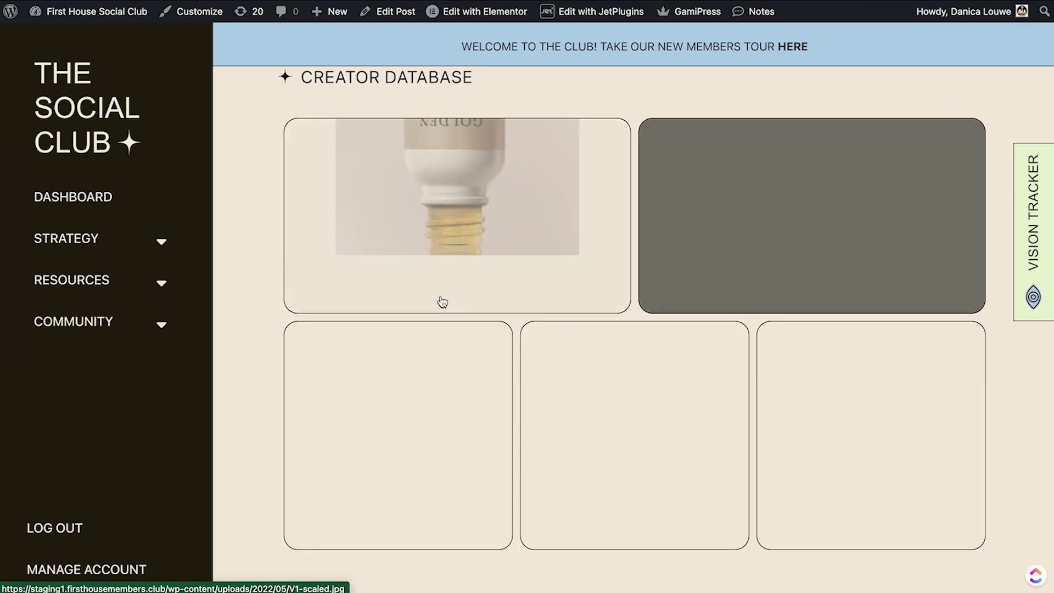
{"action": "scroll", "coordinate": [522, 340], "scroll_direction": "down", "scroll_amount": 10}
{"action": "scroll", "coordinate": [538, 318], "scroll_direction": "up", "scroll_amount": 2}
{"action": "scroll", "coordinate": [513, 300], "scroll_direction": "up", "scroll_amount": 1}
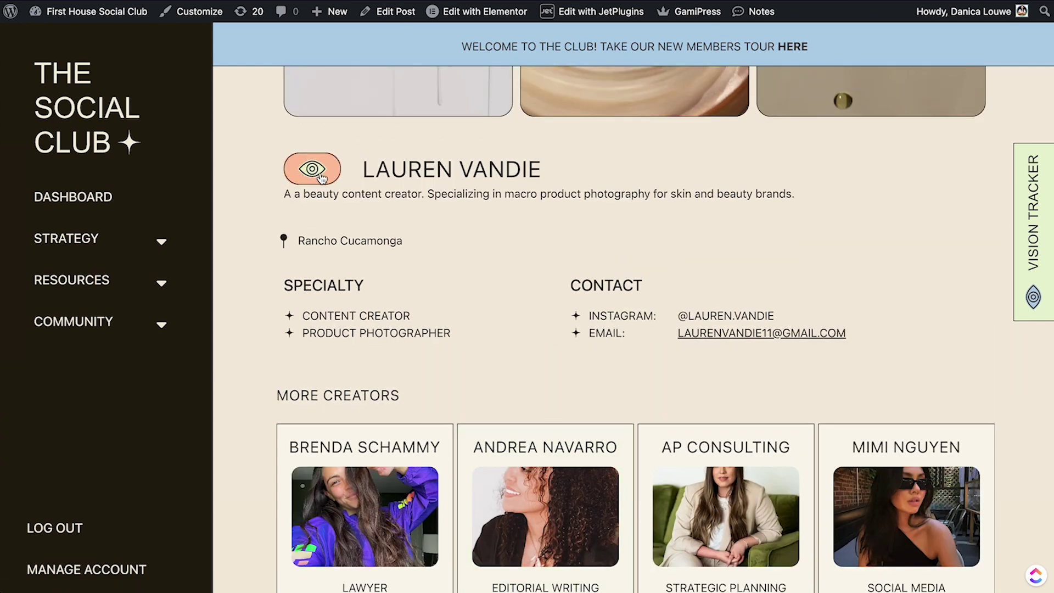
{"action": "left_click", "coordinate": [321, 177]}
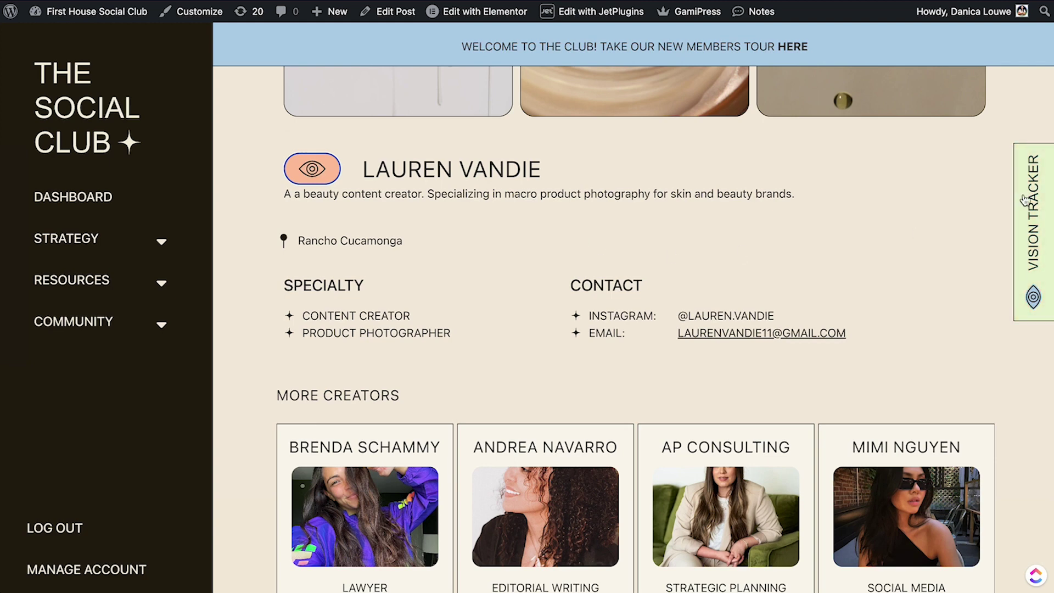
{"action": "left_click", "coordinate": [1025, 200]}
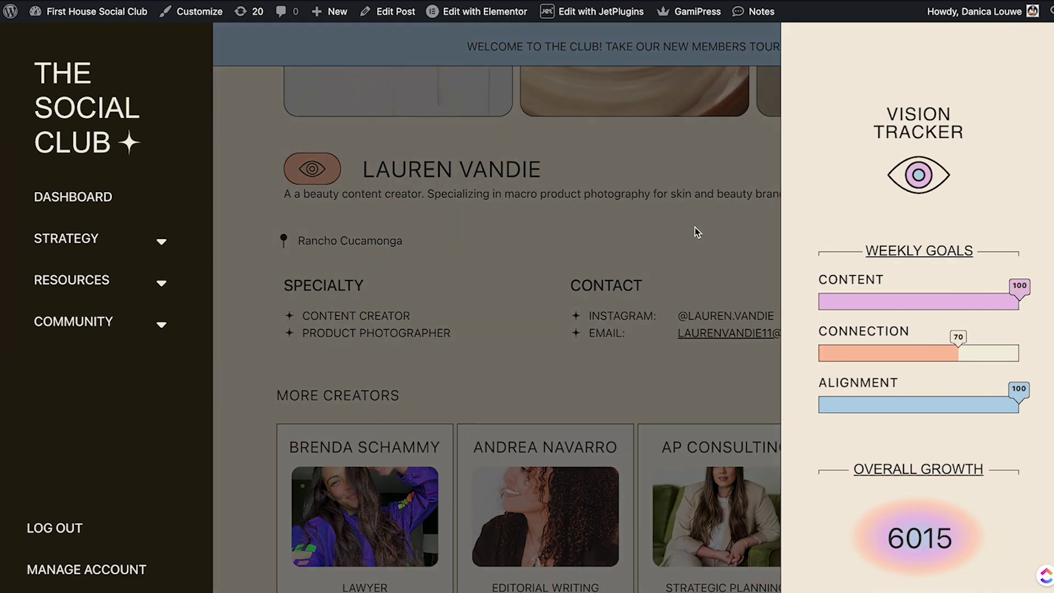
{"action": "left_click", "coordinate": [695, 227]}
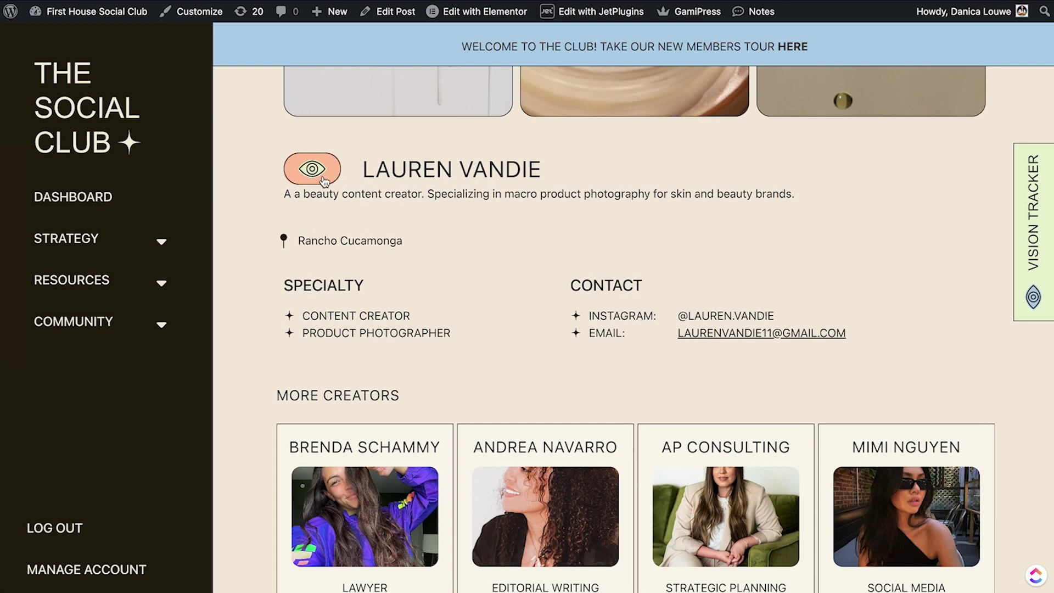
{"action": "left_click", "coordinate": [1043, 192]}
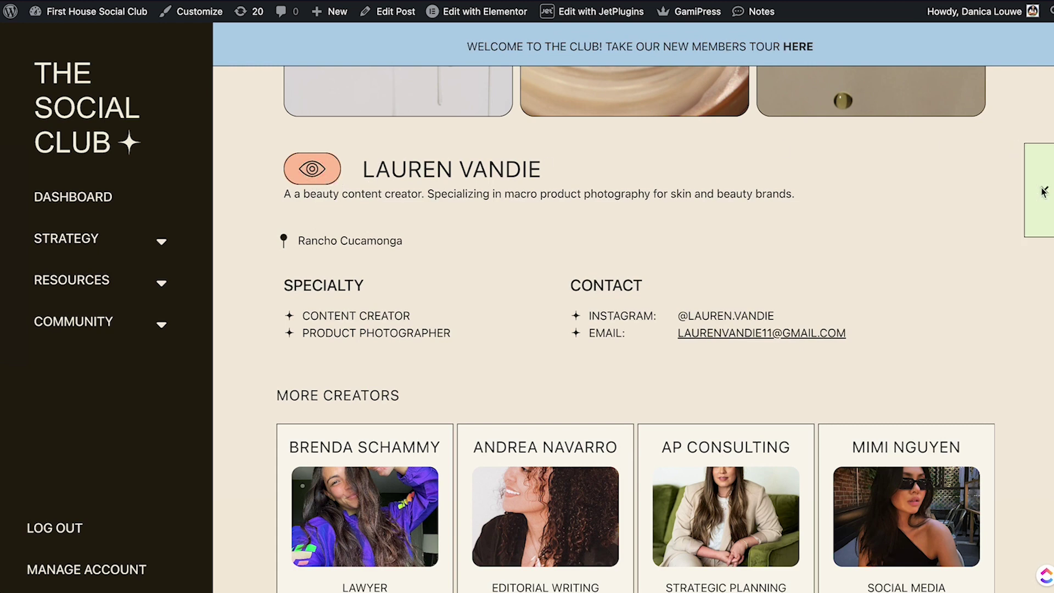
{"action": "left_click", "coordinate": [774, 246]}
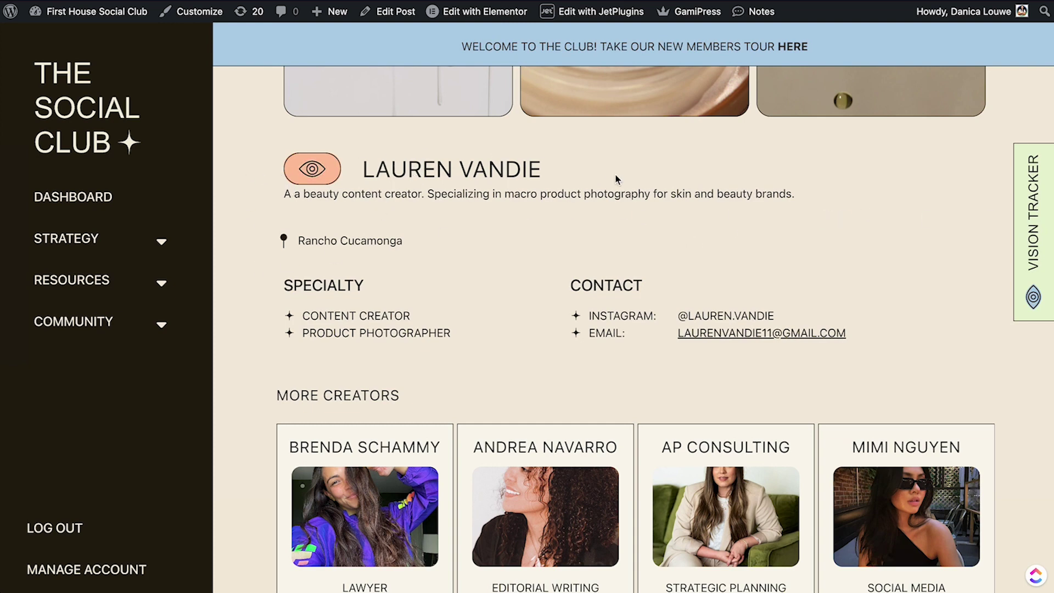
{"action": "left_click", "coordinate": [1022, 217]}
{"action": "left_click", "coordinate": [631, 223]}
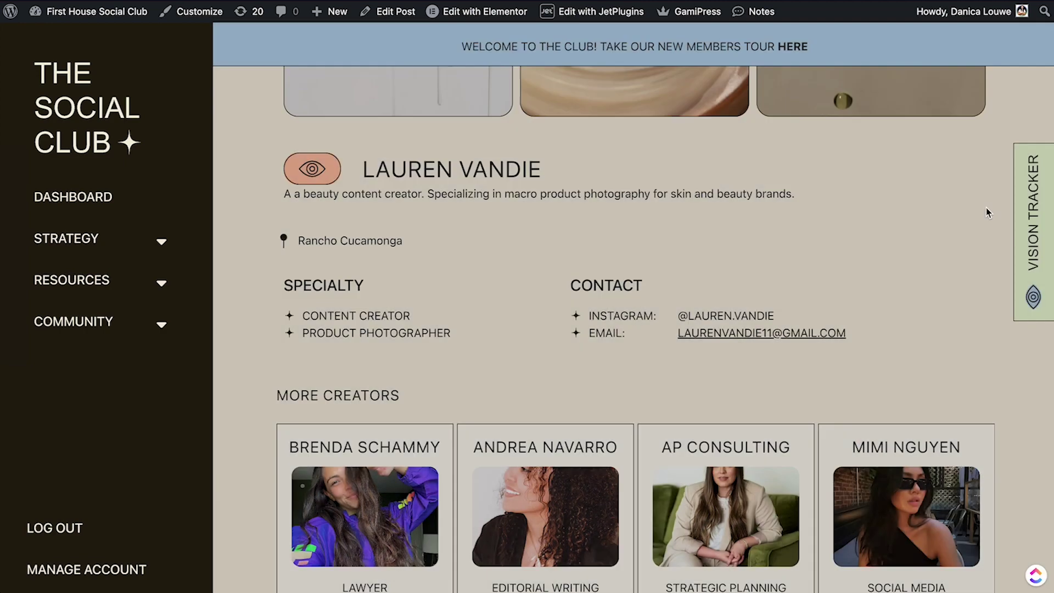
Mark the profile as viewed again and recheck the Vision Tracker's 6015 growth score.
{"action": "left_click", "coordinate": [314, 174]}
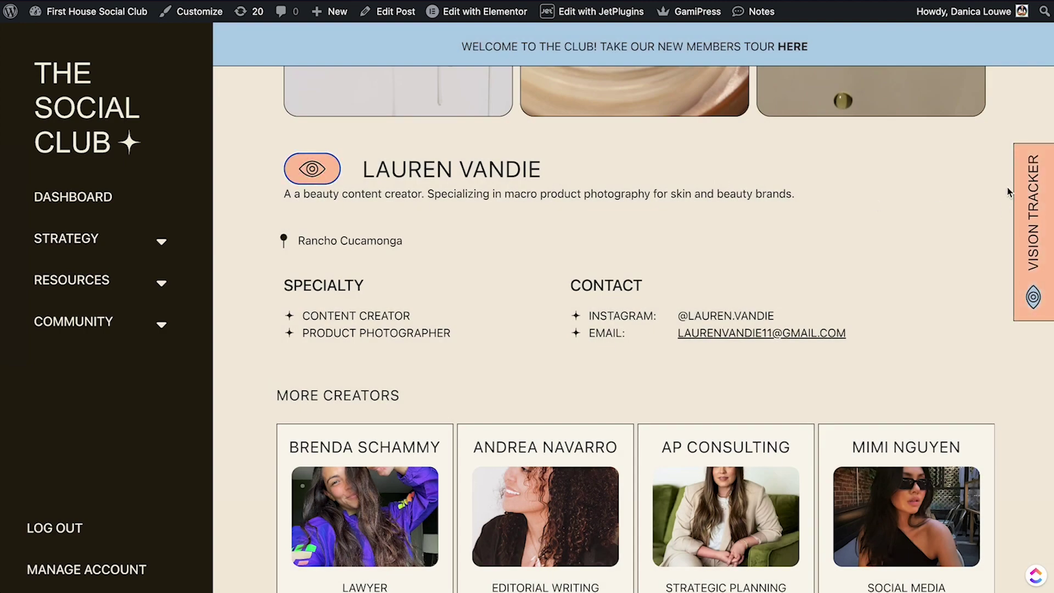
{"action": "scroll", "coordinate": [713, 231], "scroll_direction": "down", "scroll_amount": 2}
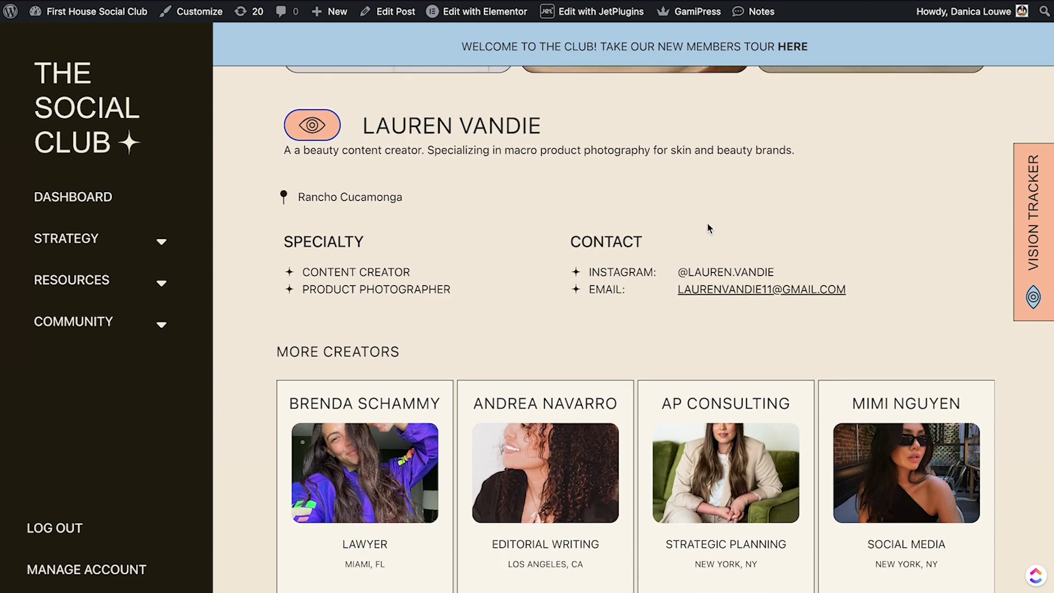
{"action": "left_click", "coordinate": [1028, 210]}
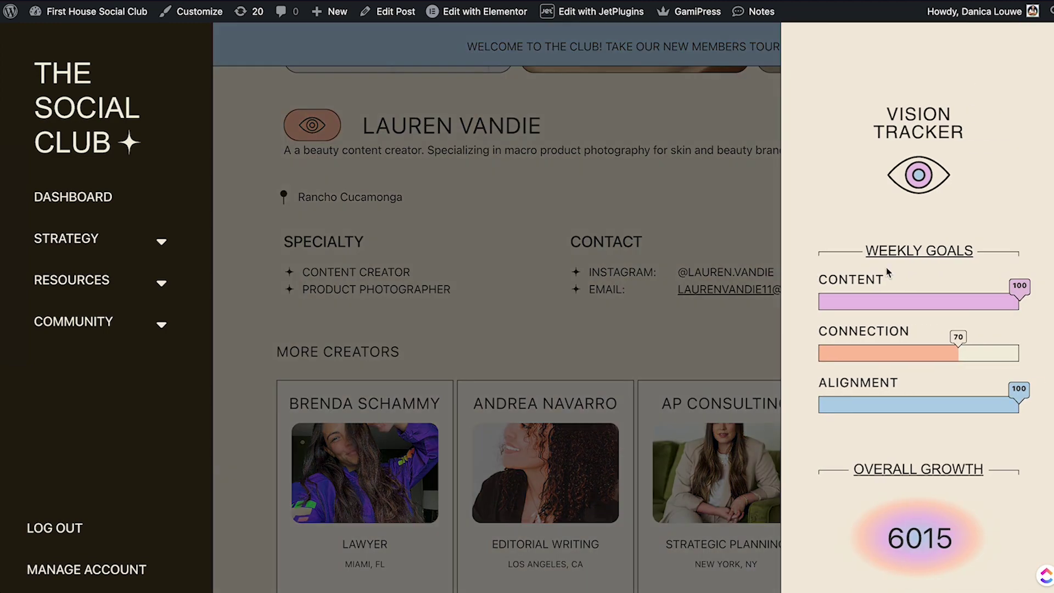
{"action": "left_click", "coordinate": [671, 196]}
{"action": "scroll", "coordinate": [974, 182], "scroll_direction": "down", "scroll_amount": 4}
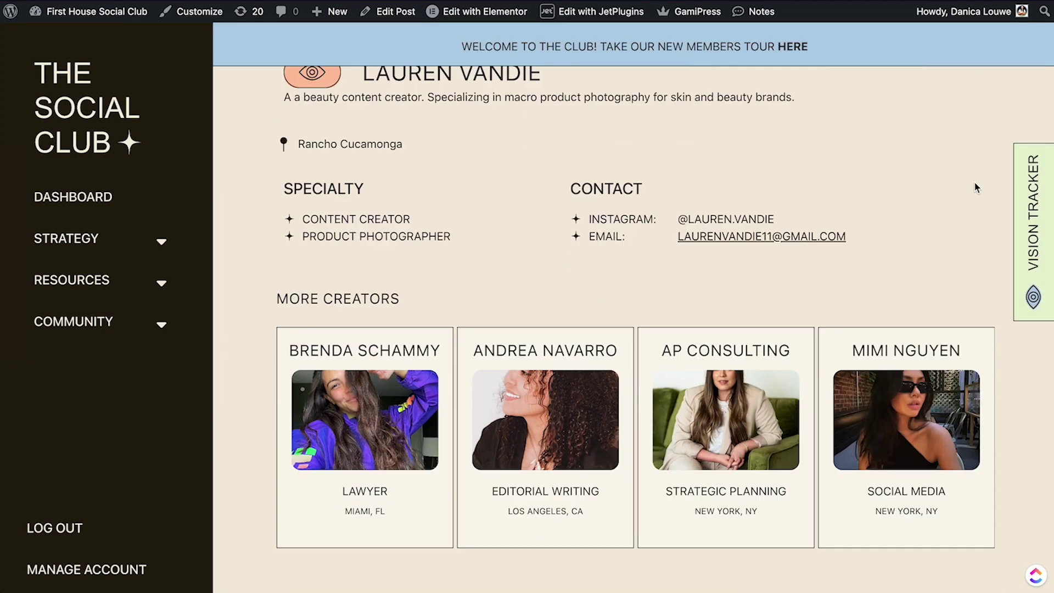
On the member dashboard, verify Content, Connection and Alignment at 100 and growth 6065 in the Vision Tracker.
{"action": "left_click", "coordinate": [90, 200]}
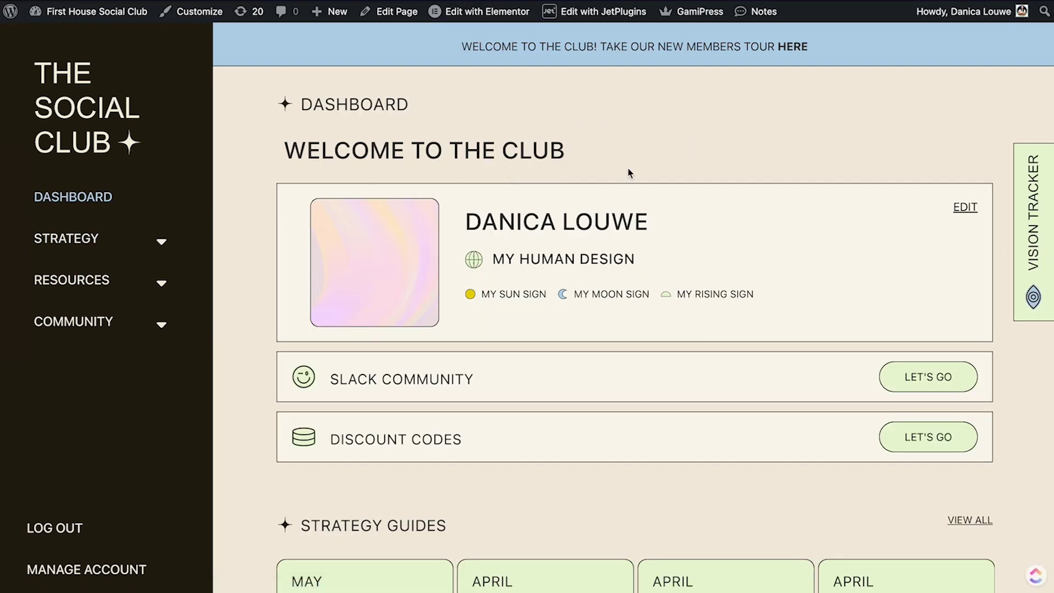
{"action": "left_click", "coordinate": [1025, 217]}
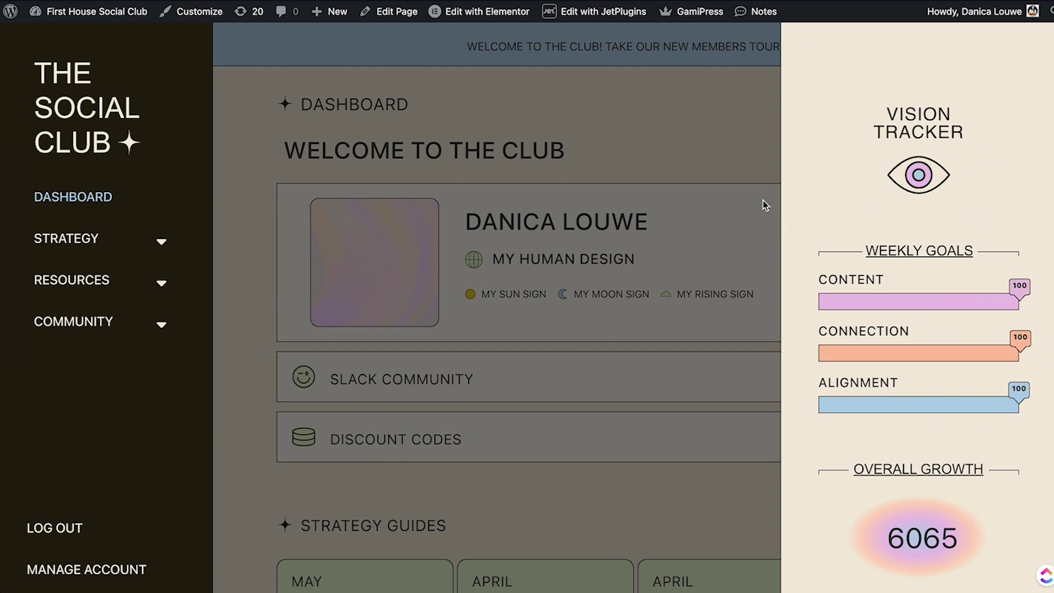
{"action": "left_click", "coordinate": [741, 135]}
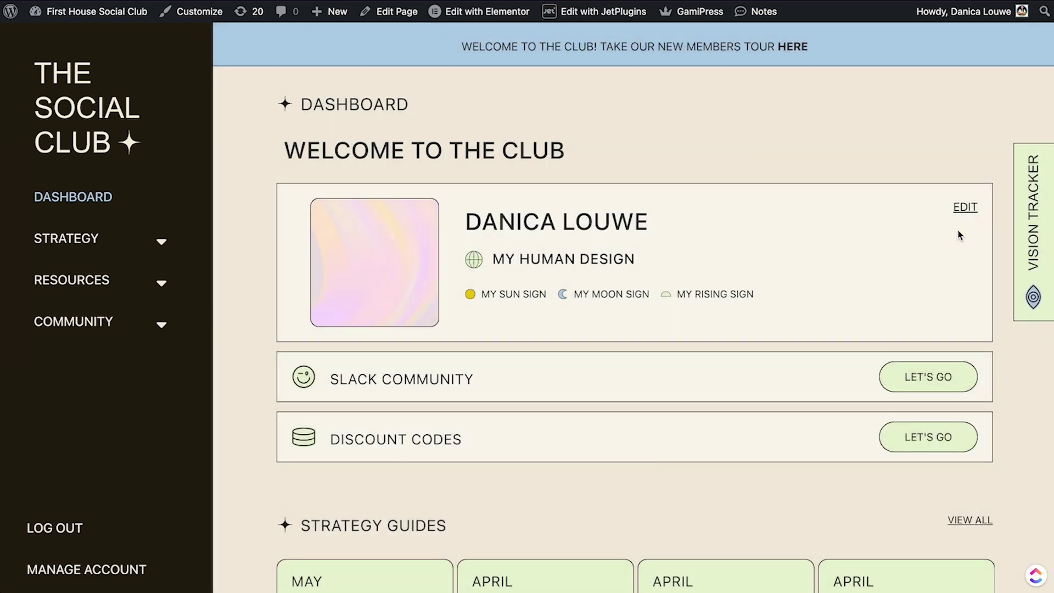
{"action": "scroll", "coordinate": [697, 214], "scroll_direction": "down", "scroll_amount": 12}
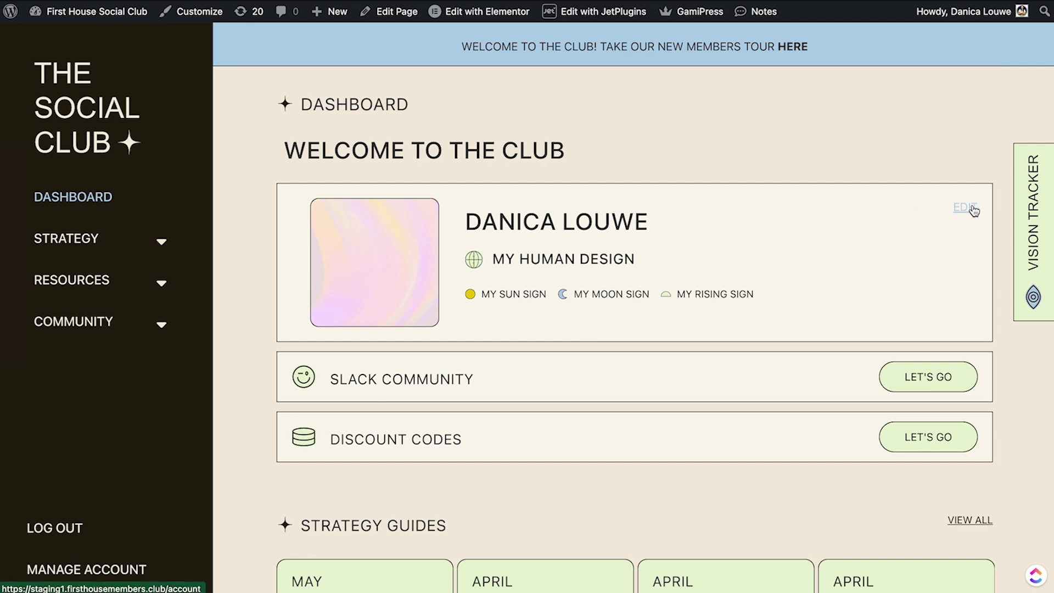
From the profile card's EDIT, view the Account page's profile image, archetype charts and account details.
{"action": "left_click", "coordinate": [972, 209]}
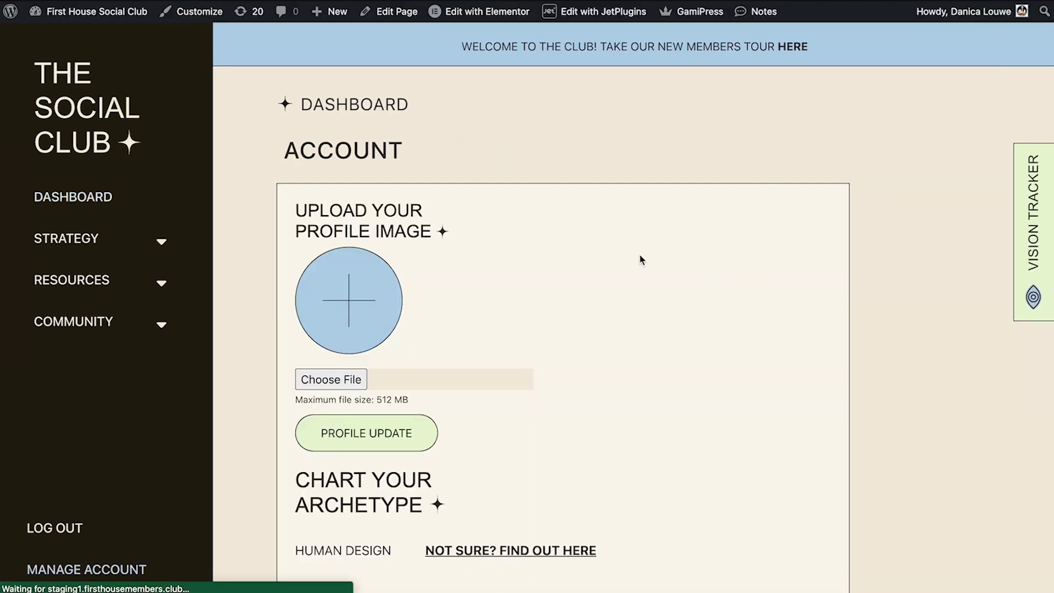
{"action": "scroll", "coordinate": [708, 306], "scroll_direction": "down", "scroll_amount": 15}
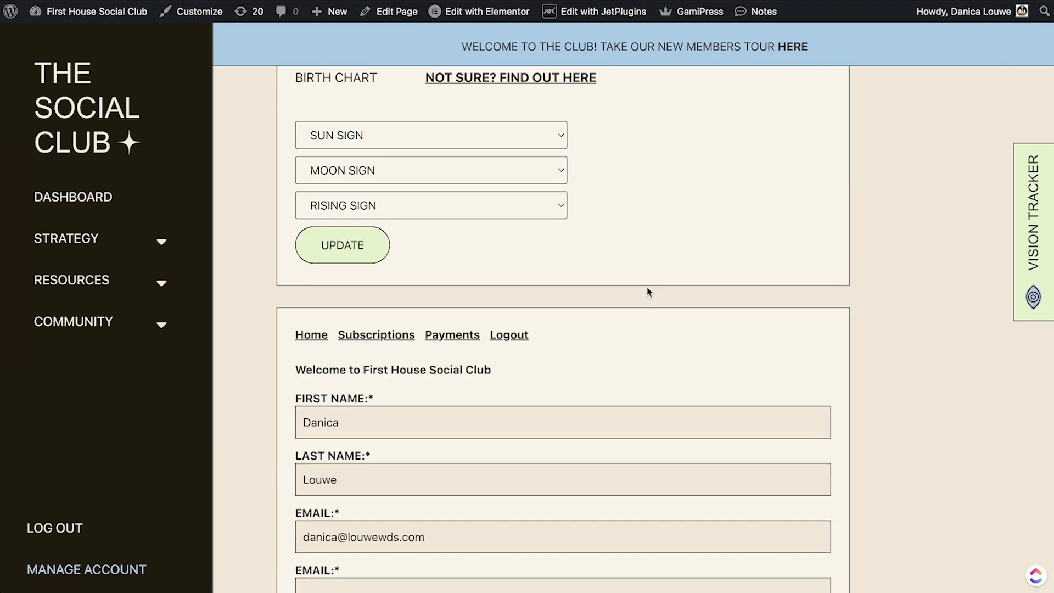
{"action": "scroll", "coordinate": [572, 347], "scroll_direction": "up", "scroll_amount": 9}
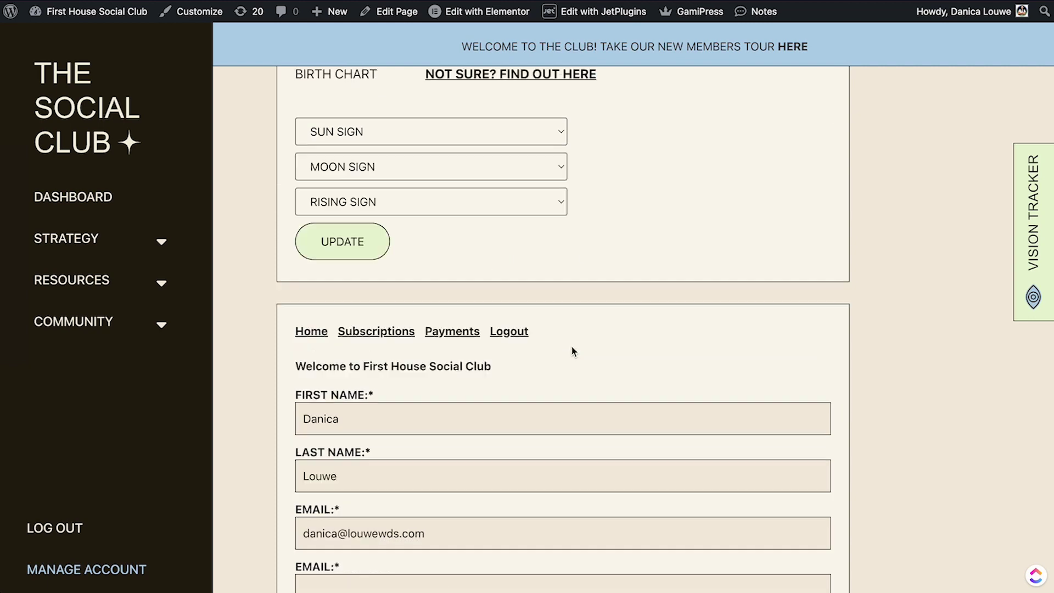
{"action": "scroll", "coordinate": [397, 354], "scroll_direction": "down", "scroll_amount": 5}
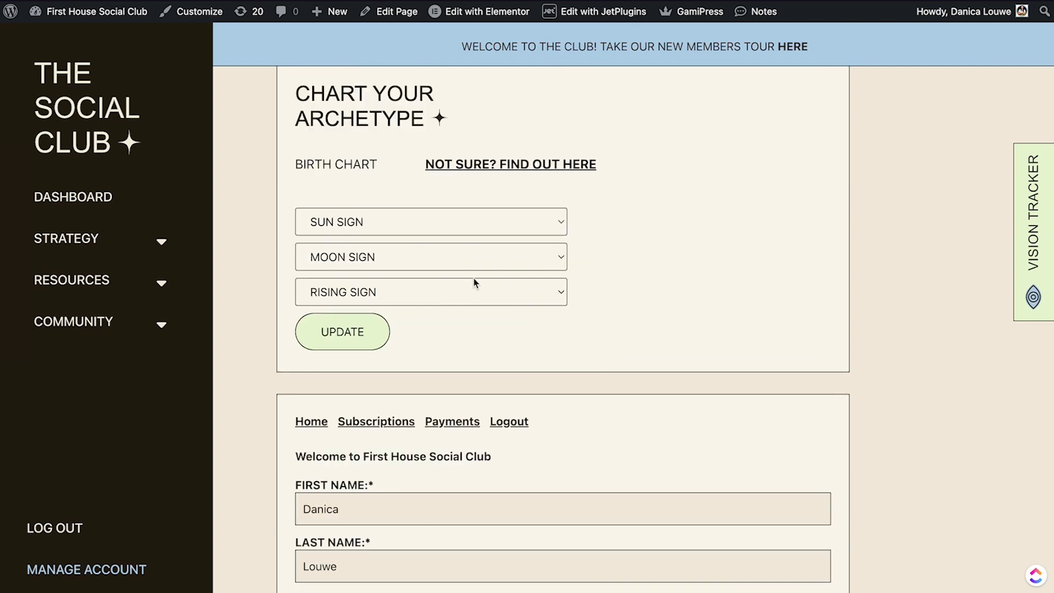
{"action": "scroll", "coordinate": [473, 282], "scroll_direction": "up", "scroll_amount": 3}
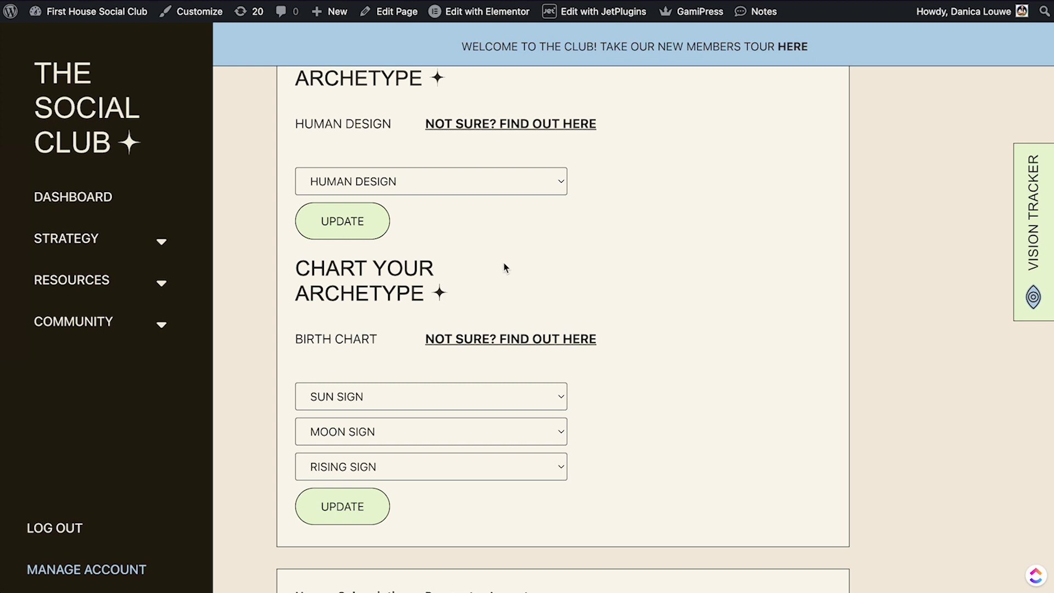
{"action": "scroll", "coordinate": [506, 268], "scroll_direction": "up", "scroll_amount": 7}
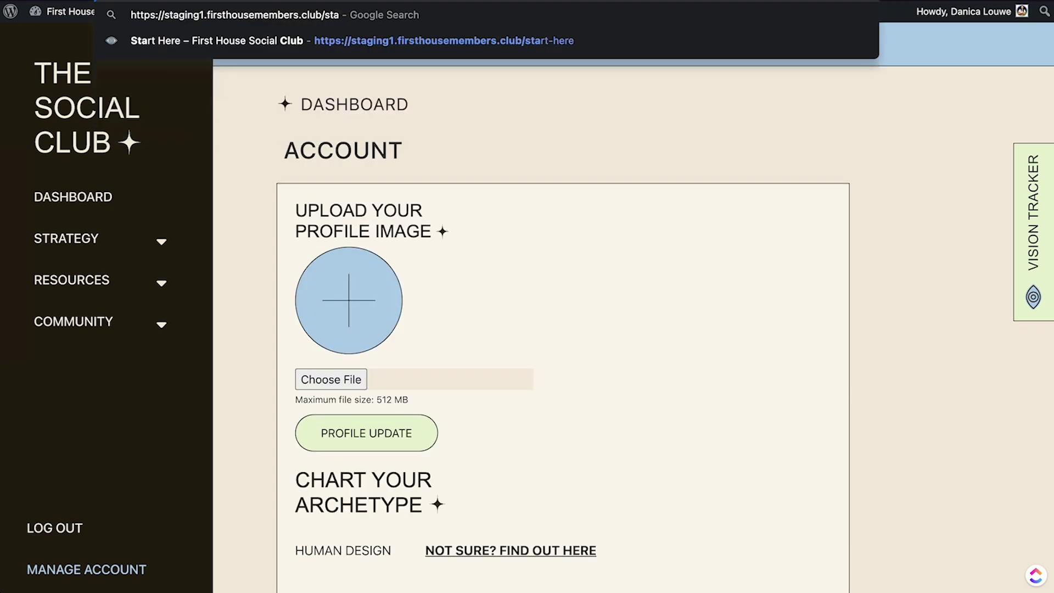
Continue through the name, profile image, Human Design, birth chart and Slack steps, then enter the club.
{"action": "left_click", "coordinate": [432, 35]}
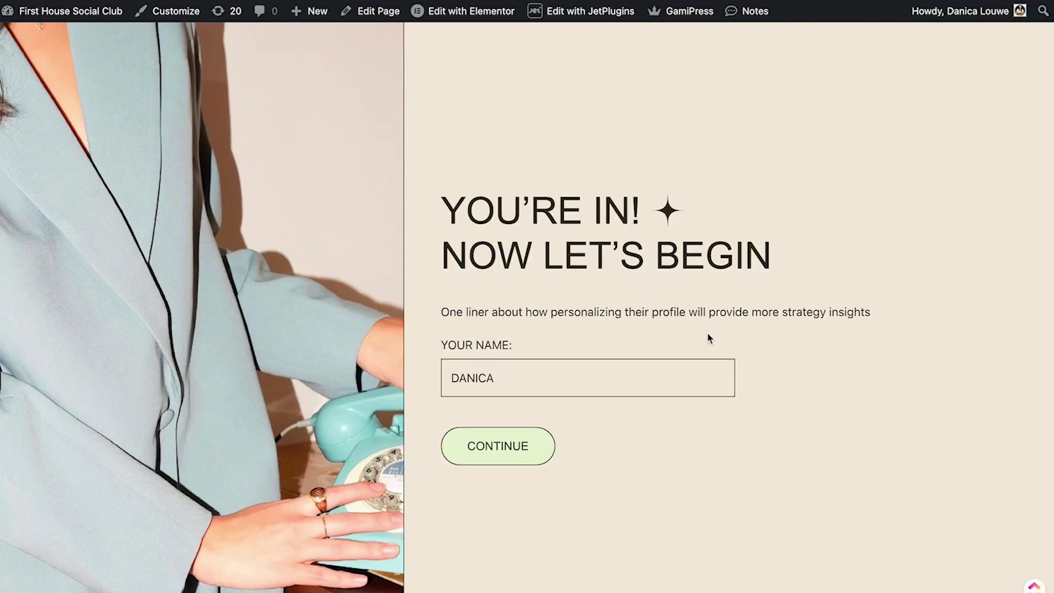
{"action": "left_click", "coordinate": [497, 453]}
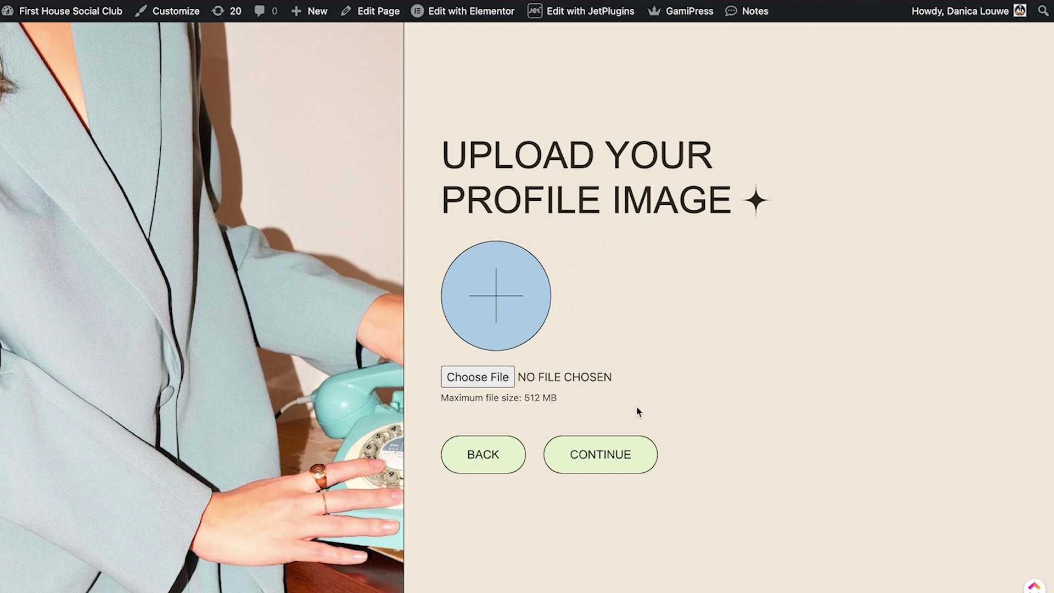
{"action": "left_click", "coordinate": [582, 455]}
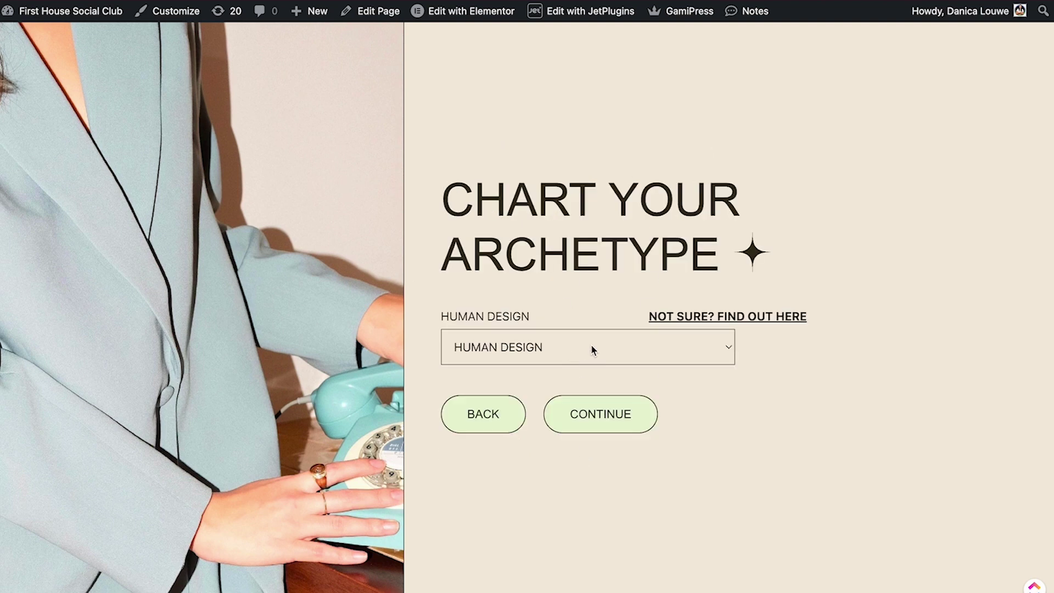
{"action": "left_click", "coordinate": [615, 411]}
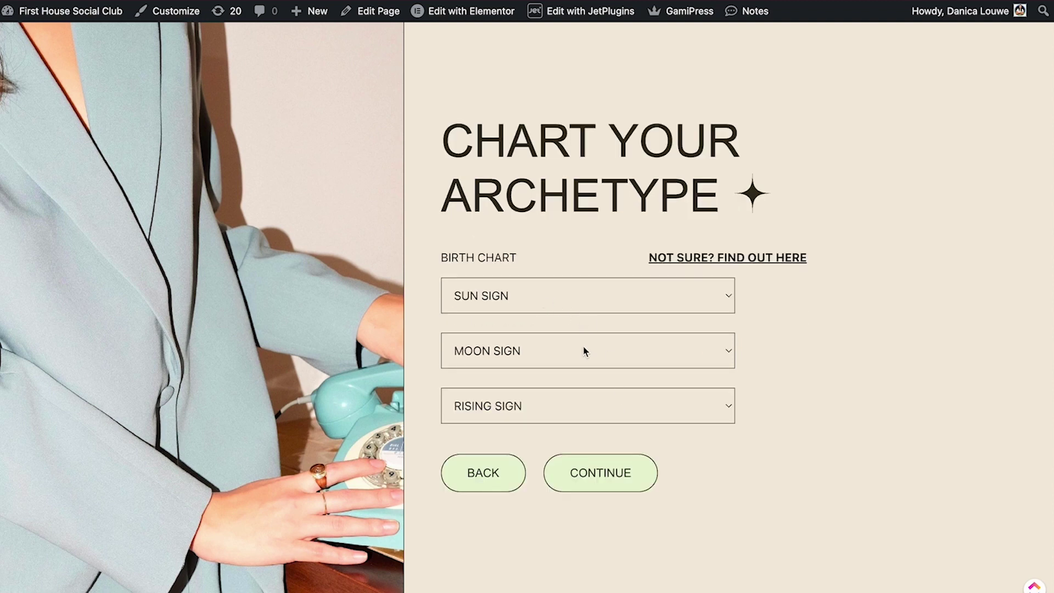
{"action": "left_click", "coordinate": [627, 490]}
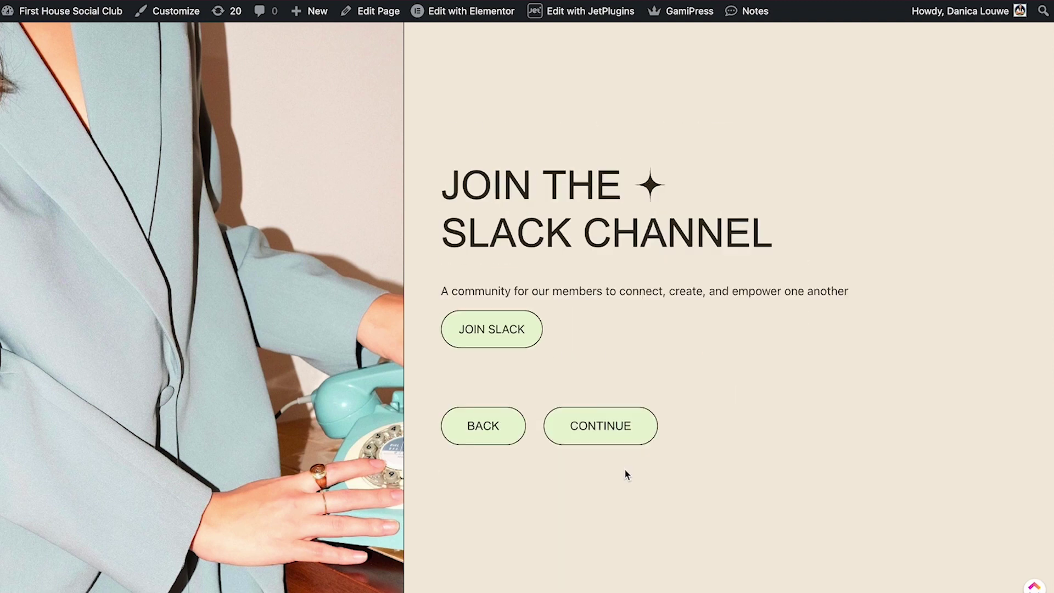
{"action": "left_click", "coordinate": [620, 432]}
{"action": "left_click", "coordinate": [514, 333]}
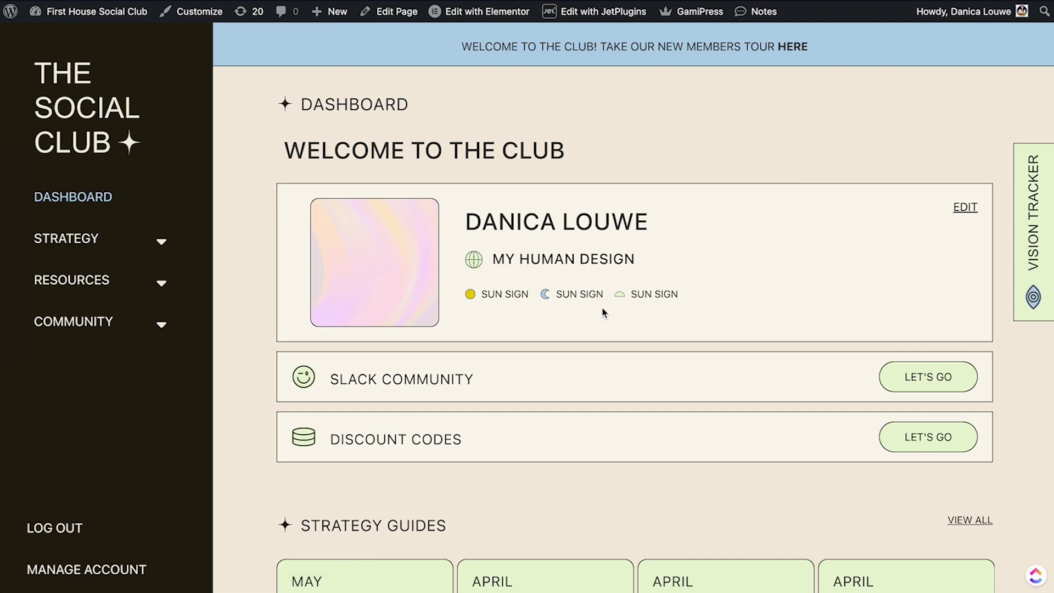
{"action": "scroll", "coordinate": [815, 264], "scroll_direction": "down", "scroll_amount": 20}
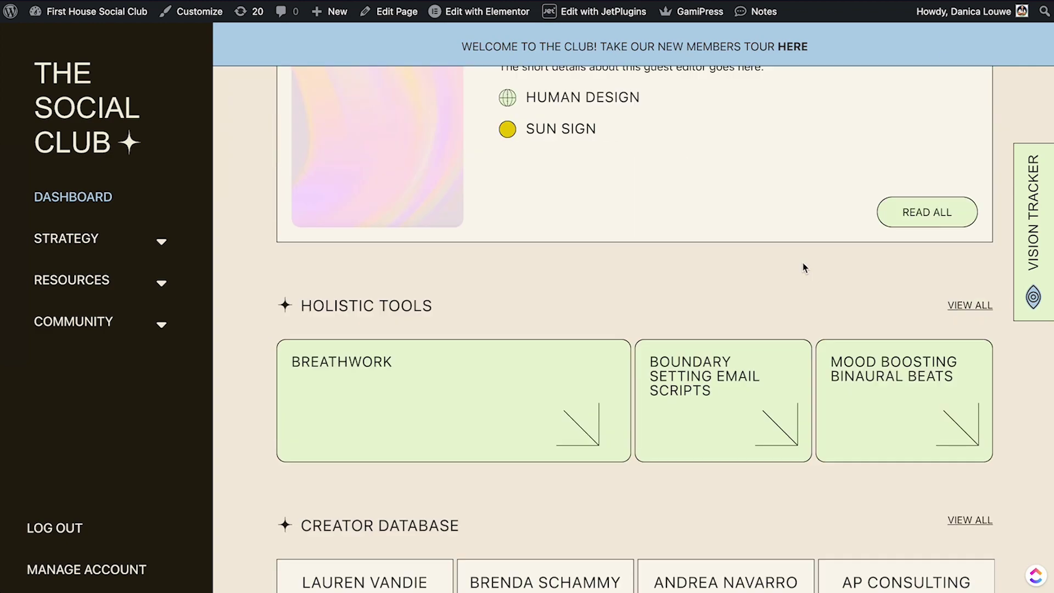
{"action": "scroll", "coordinate": [803, 267], "scroll_direction": "down", "scroll_amount": 8}
{"action": "scroll", "coordinate": [754, 278], "scroll_direction": "down", "scroll_amount": 2}
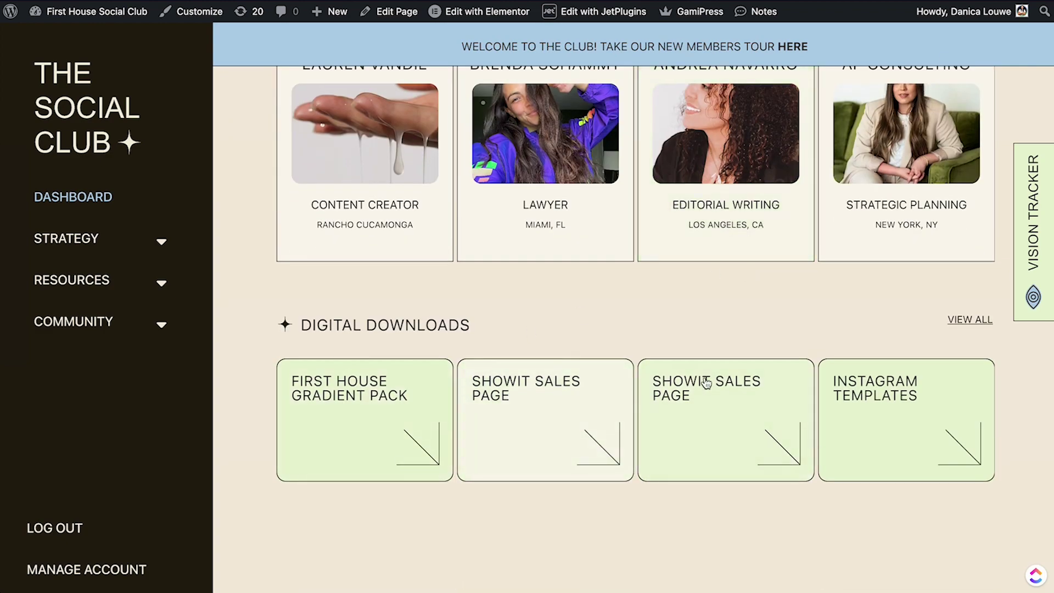
{"action": "scroll", "coordinate": [706, 379], "scroll_direction": "up", "scroll_amount": 4}
{"action": "scroll", "coordinate": [720, 374], "scroll_direction": "down", "scroll_amount": 4}
{"action": "scroll", "coordinate": [730, 360], "scroll_direction": "up", "scroll_amount": 8}
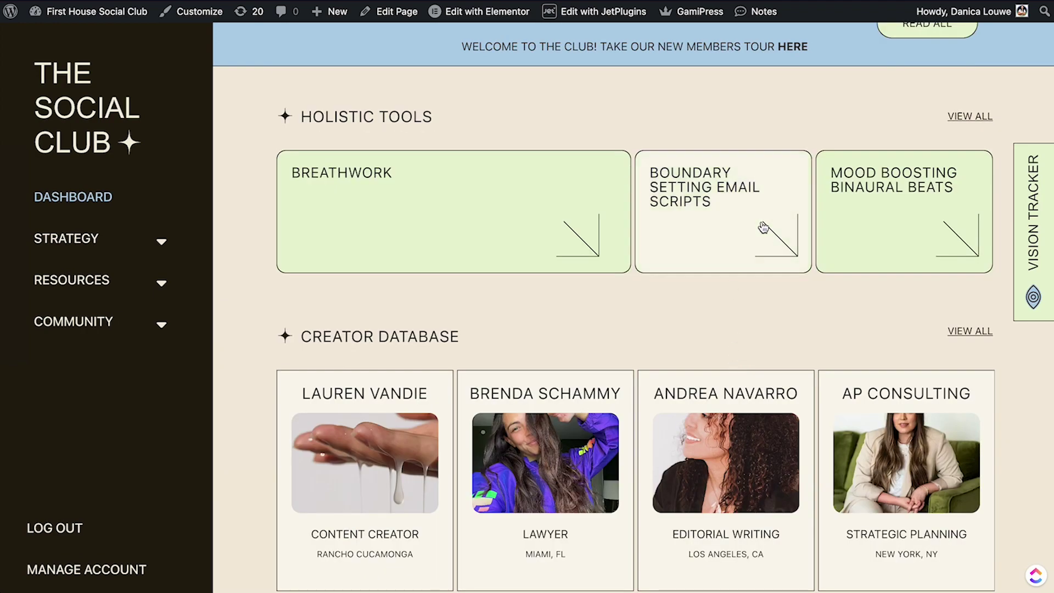
{"action": "scroll", "coordinate": [766, 248], "scroll_direction": "up", "scroll_amount": 1}
{"action": "scroll", "coordinate": [598, 277], "scroll_direction": "down", "scroll_amount": 2}
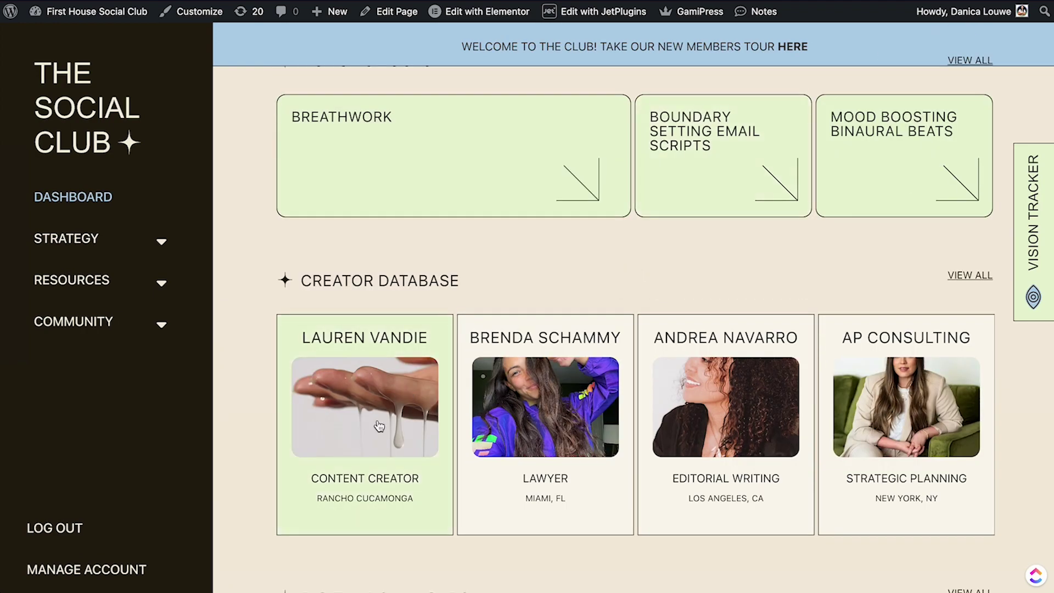
{"action": "scroll", "coordinate": [561, 280], "scroll_direction": "up", "scroll_amount": 2}
{"action": "scroll", "coordinate": [560, 278], "scroll_direction": "up", "scroll_amount": 5}
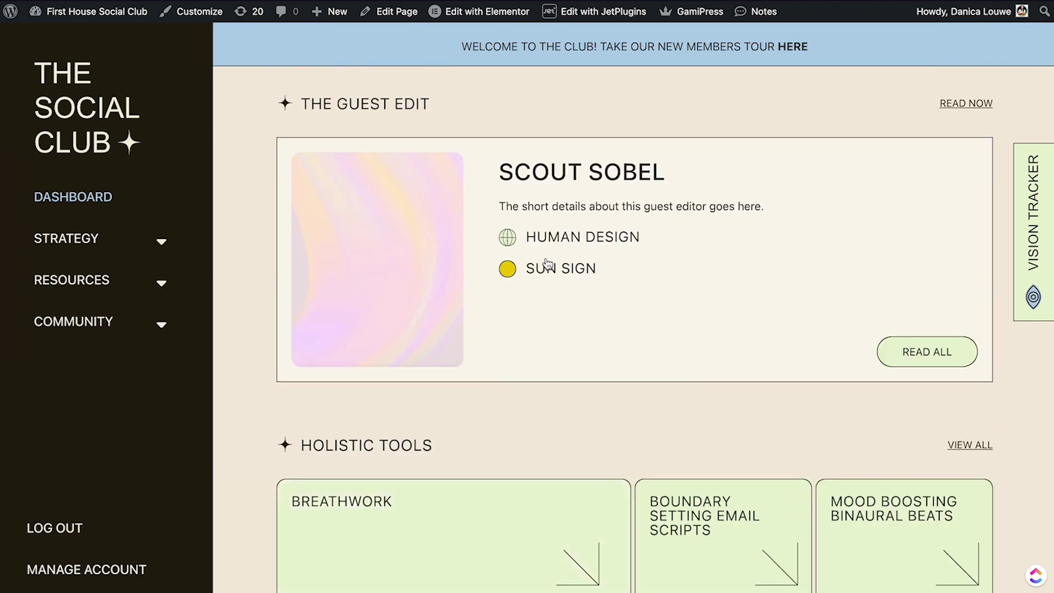
{"action": "scroll", "coordinate": [546, 266], "scroll_direction": "down", "scroll_amount": 10}
{"action": "scroll", "coordinate": [545, 269], "scroll_direction": "up", "scroll_amount": 7}
{"action": "scroll", "coordinate": [544, 269], "scroll_direction": "up", "scroll_amount": 7}
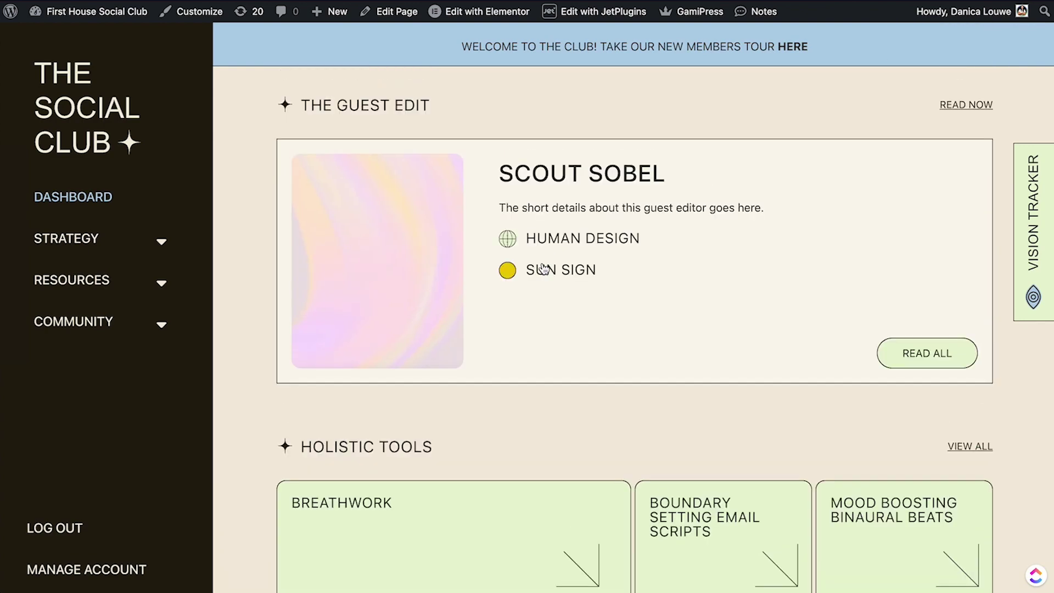
{"action": "scroll", "coordinate": [513, 255], "scroll_direction": "up", "scroll_amount": 7}
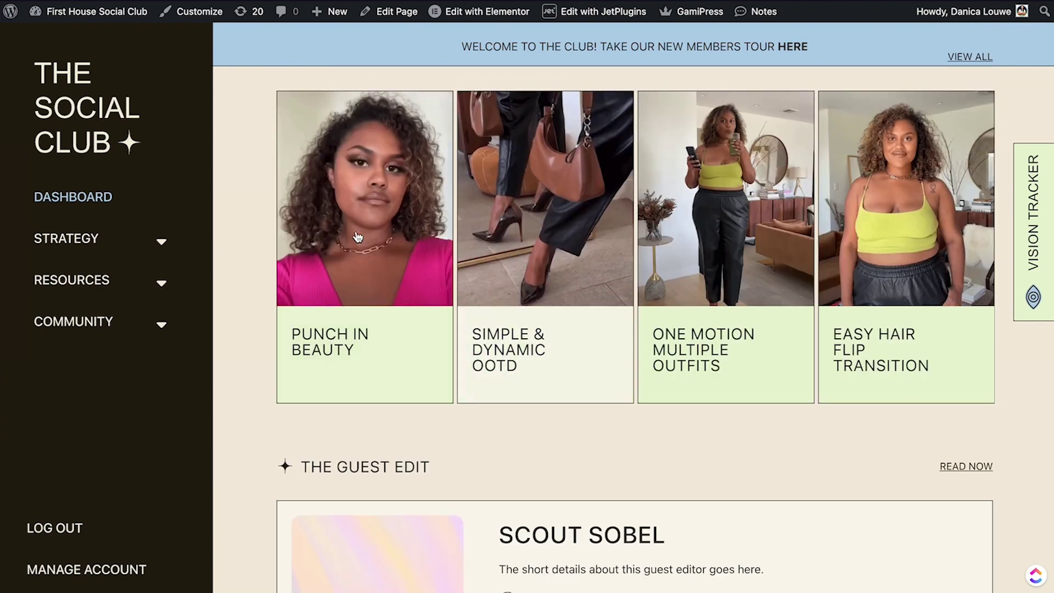
{"action": "scroll", "coordinate": [571, 250], "scroll_direction": "up", "scroll_amount": 7}
{"action": "scroll", "coordinate": [877, 279], "scroll_direction": "up", "scroll_amount": 20}
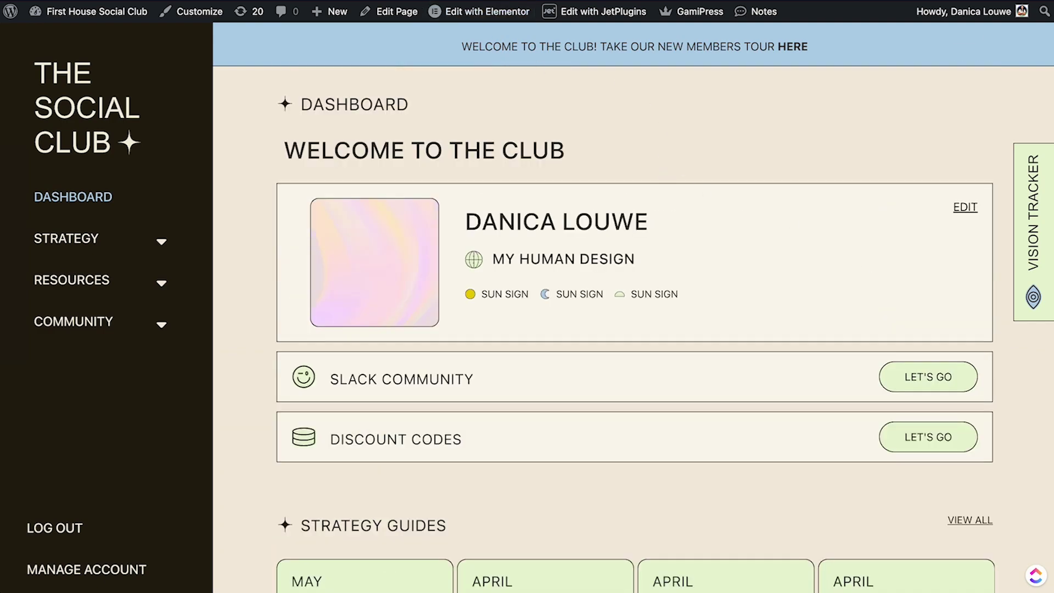
Highlight the blue welcome banner's new members tour message, clearing and reselecting it.
{"action": "left_click_drag", "start_coordinate": [445, 47], "coordinate": [813, 55]}
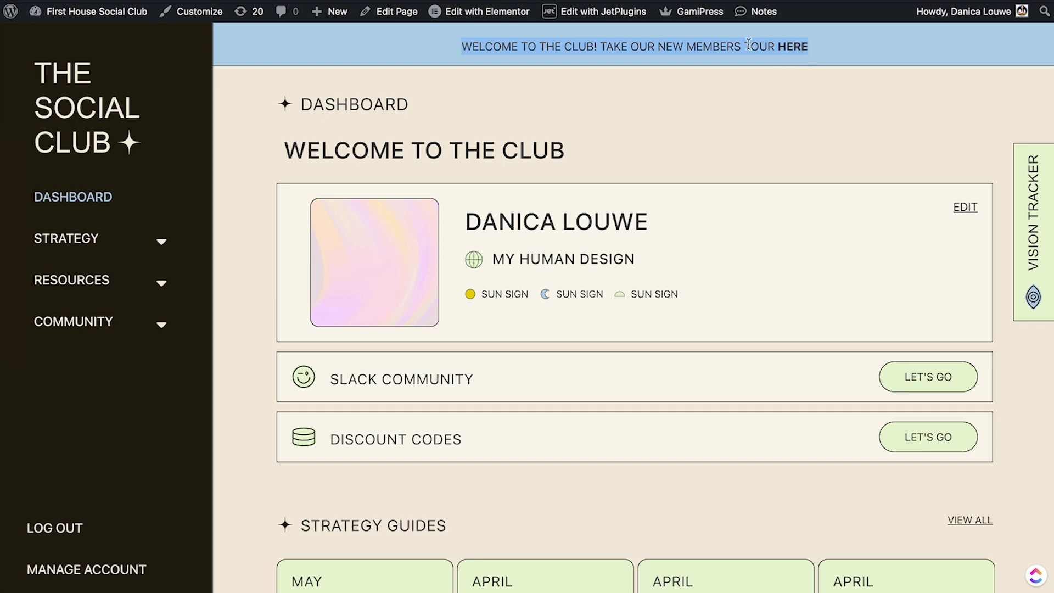
{"action": "scroll", "coordinate": [758, 99], "scroll_direction": "down", "scroll_amount": 10}
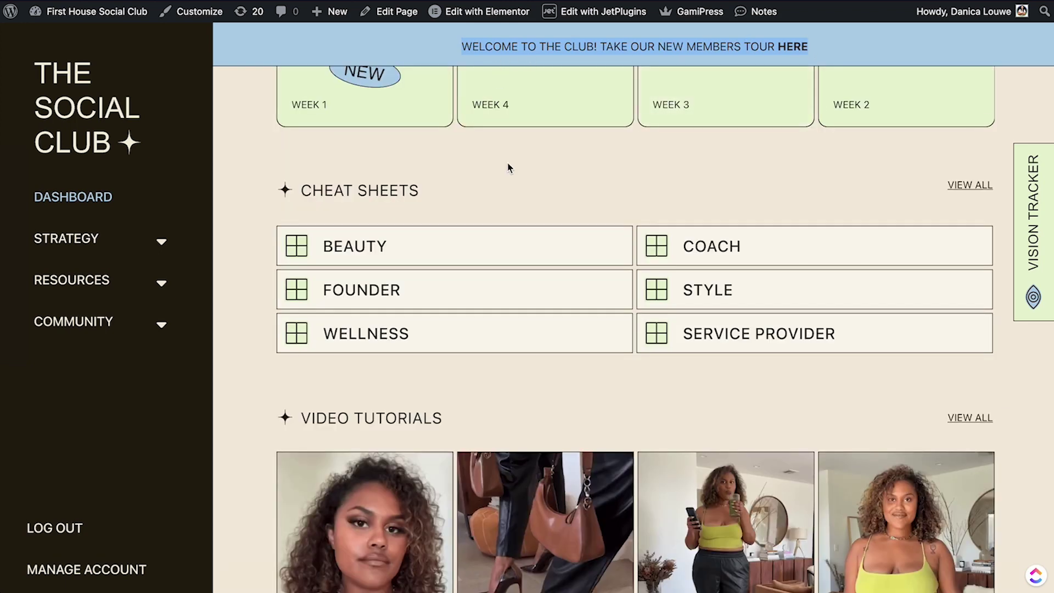
{"action": "scroll", "coordinate": [508, 168], "scroll_direction": "up", "scroll_amount": 10}
{"action": "left_click", "coordinate": [520, 138]}
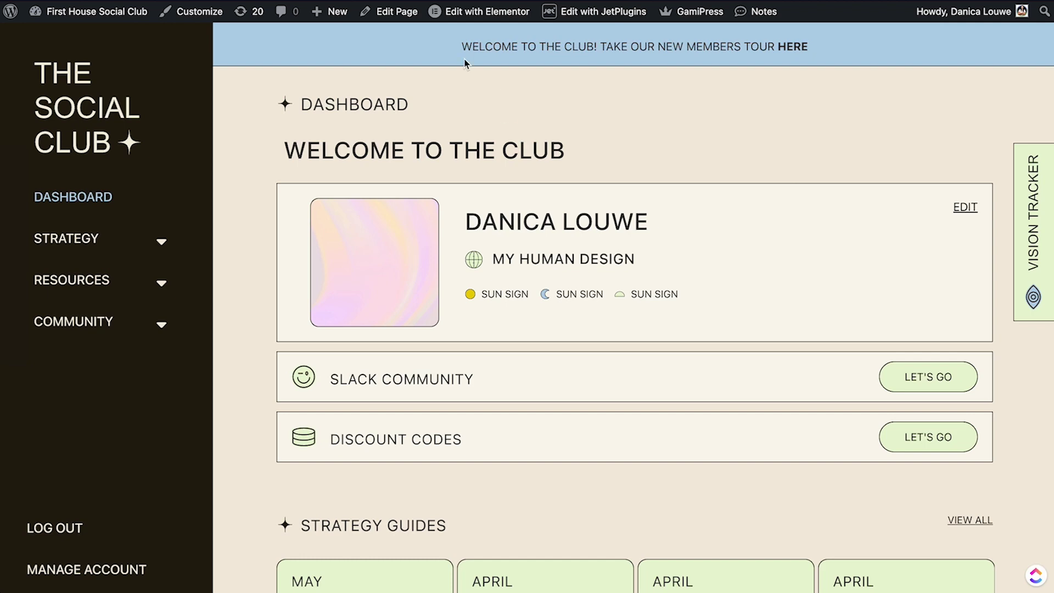
{"action": "left_click_drag", "start_coordinate": [461, 48], "coordinate": [809, 50]}
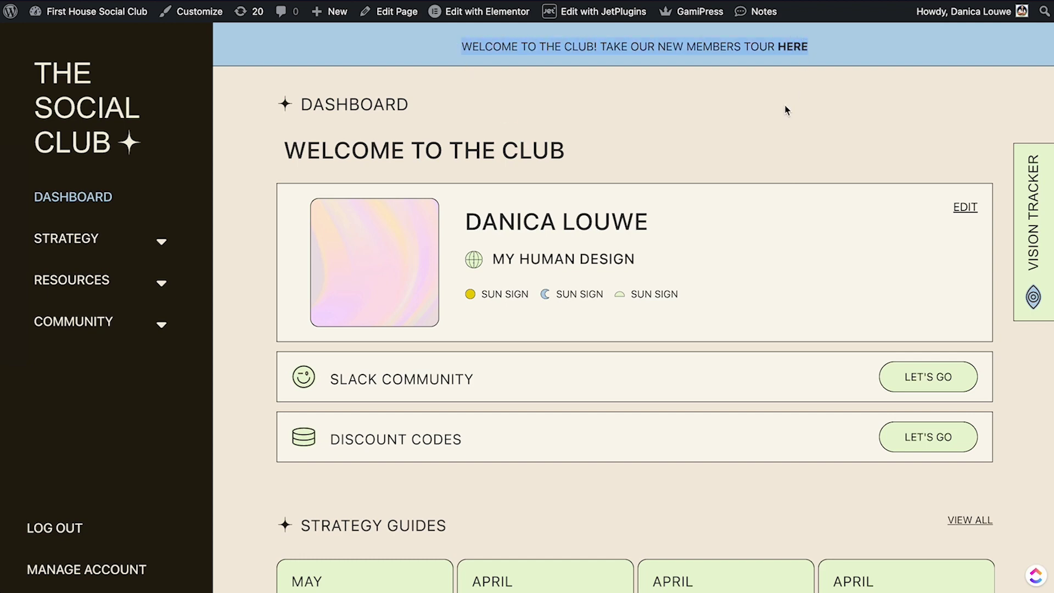
{"action": "left_click", "coordinate": [775, 107]}
{"action": "scroll", "coordinate": [804, 140], "scroll_direction": "down", "scroll_amount": 3}
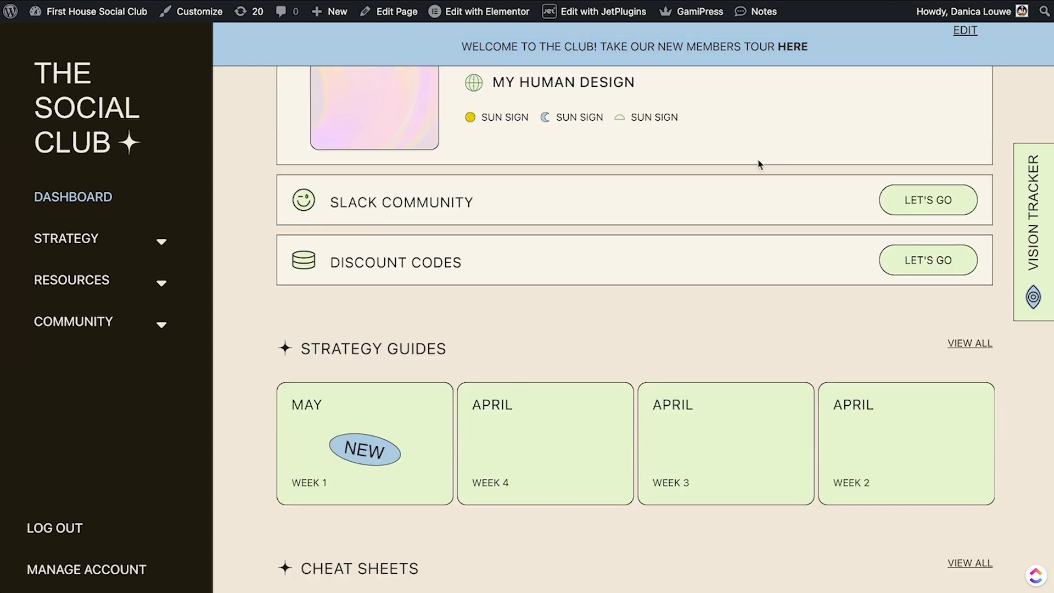
{"action": "scroll", "coordinate": [757, 165], "scroll_direction": "down", "scroll_amount": 12}
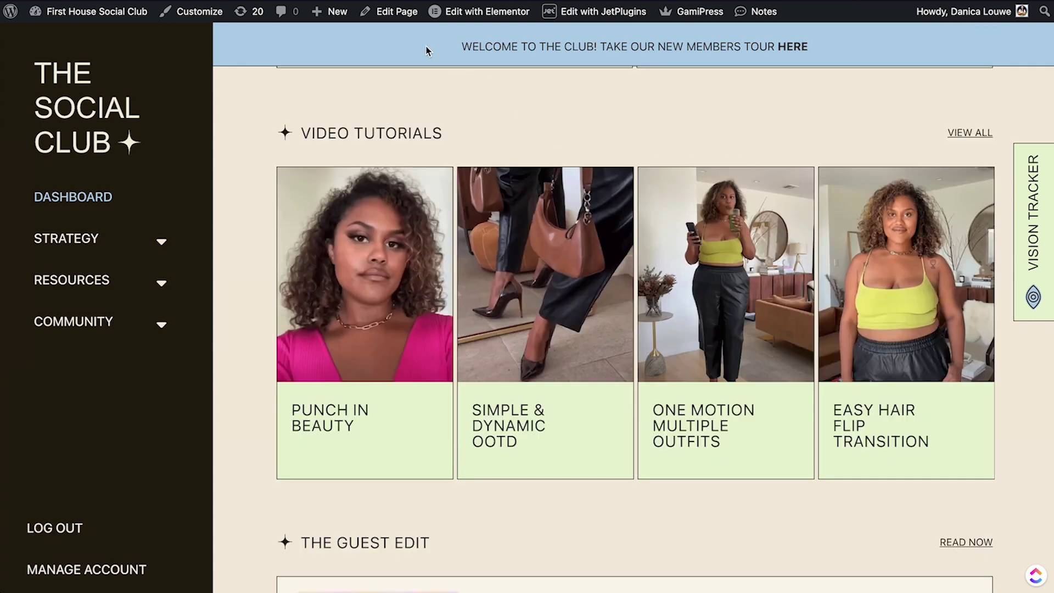
{"action": "left_click_drag", "start_coordinate": [426, 51], "coordinate": [798, 47]}
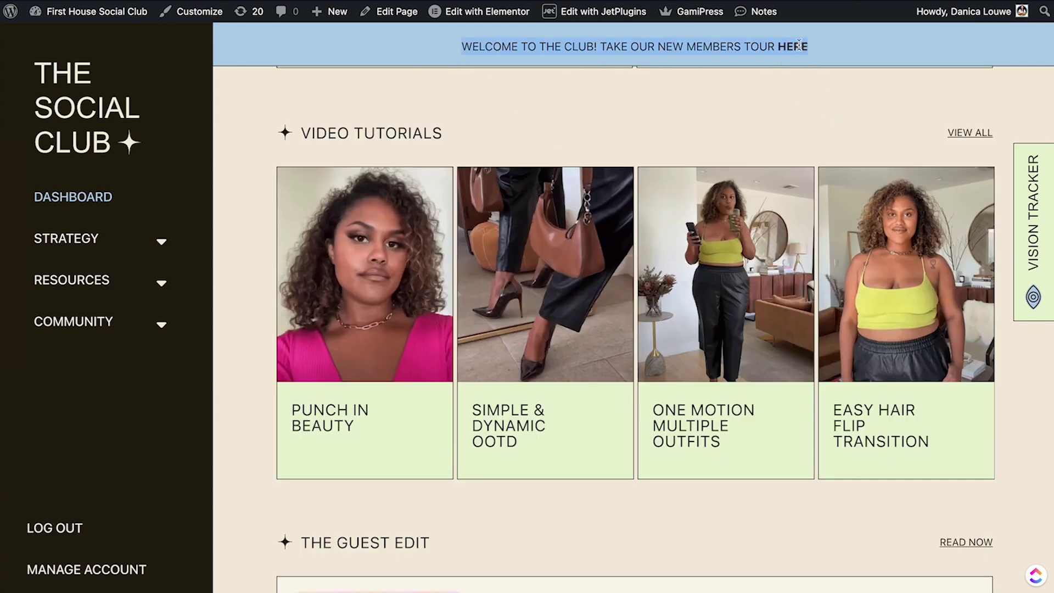
{"action": "scroll", "coordinate": [424, 264], "scroll_direction": "down", "scroll_amount": 5}
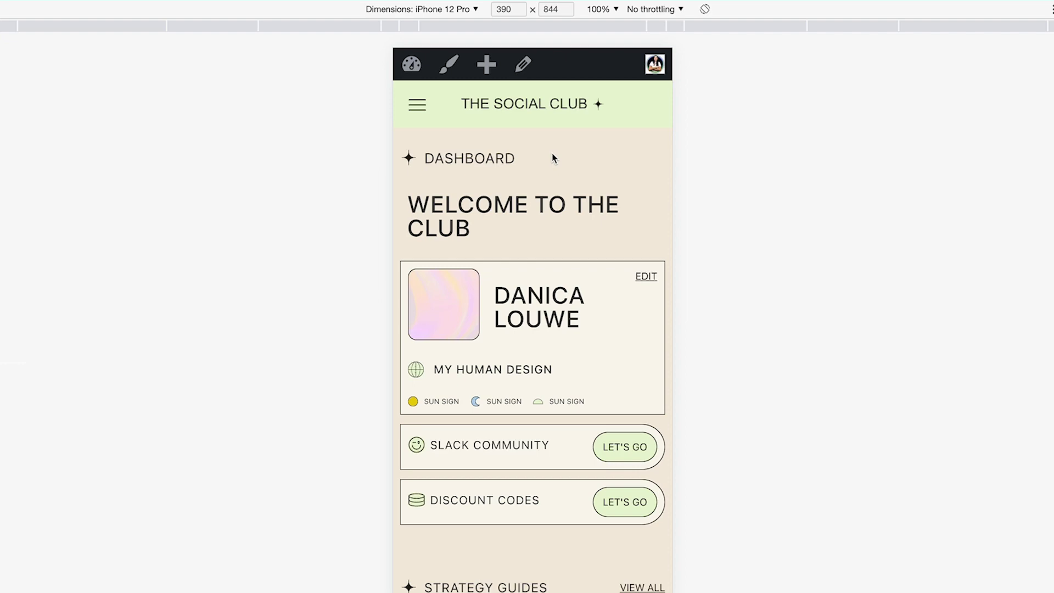
Scroll the iPhone 12 Pro preview past Strategy Guides, Cheat Sheets, Video Tutorials, The Guest Edit and Digital Downloads.
{"action": "scroll", "coordinate": [552, 158], "scroll_direction": "down", "scroll_amount": 12}
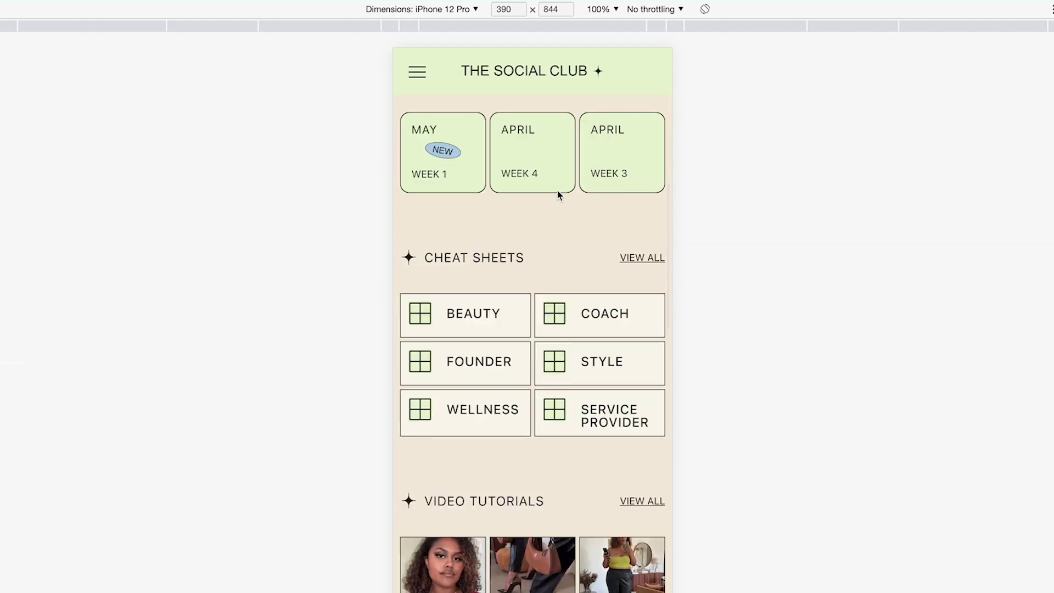
{"action": "scroll", "coordinate": [561, 200], "scroll_direction": "down", "scroll_amount": 2}
{"action": "scroll", "coordinate": [623, 205], "scroll_direction": "up", "scroll_amount": 14}
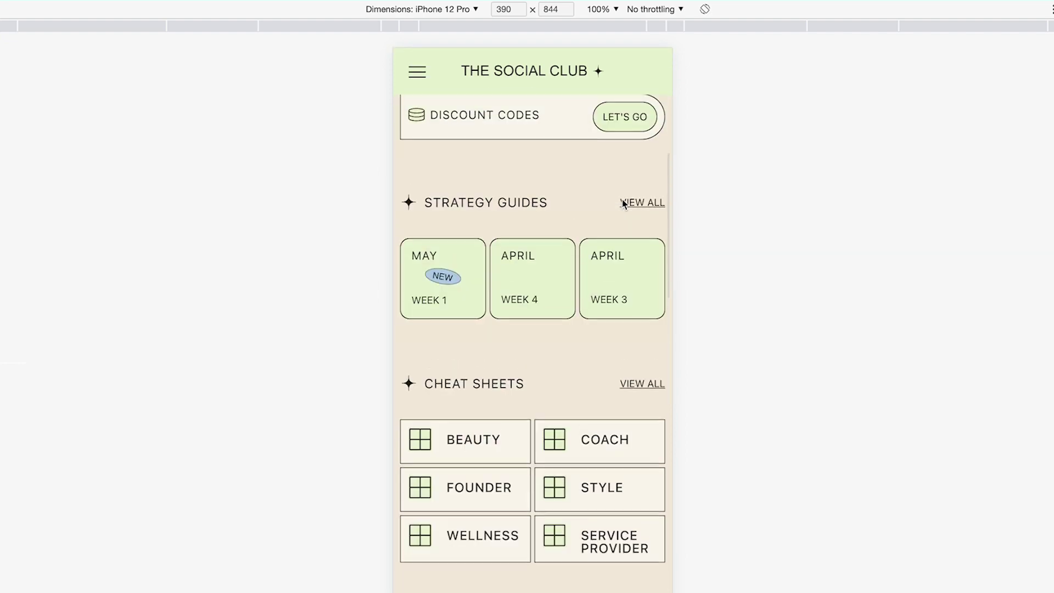
{"action": "scroll", "coordinate": [619, 280], "scroll_direction": "down", "scroll_amount": 12}
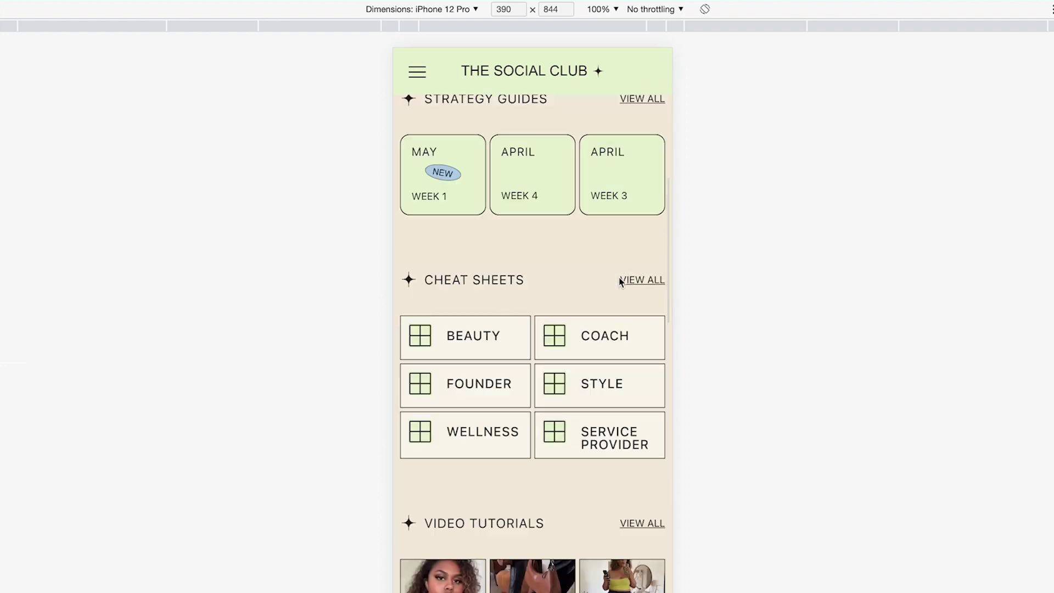
{"action": "scroll", "coordinate": [602, 288], "scroll_direction": "down", "scroll_amount": 10}
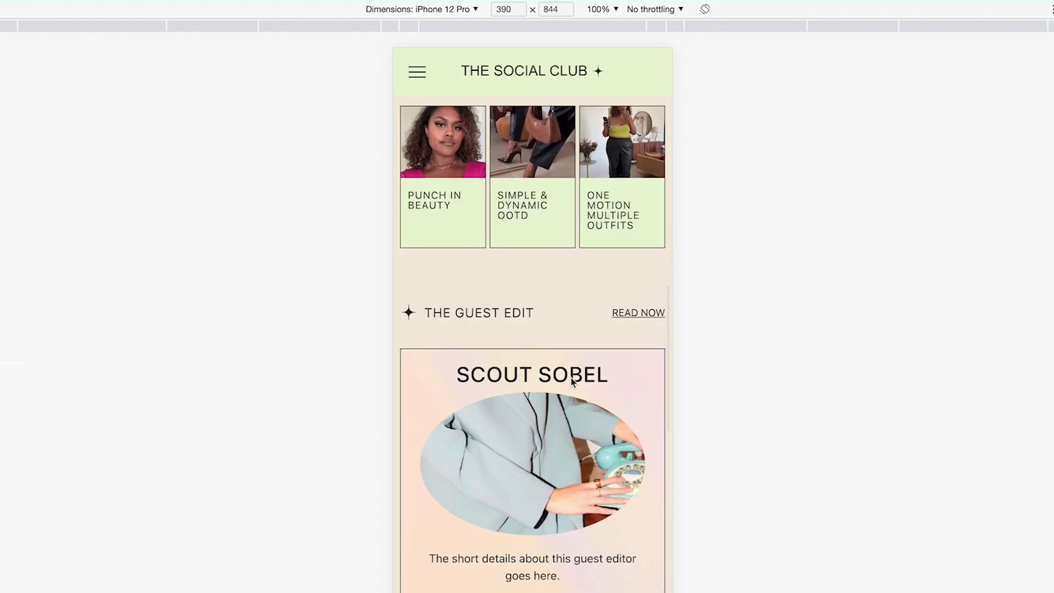
{"action": "scroll", "coordinate": [494, 307], "scroll_direction": "up", "scroll_amount": 5}
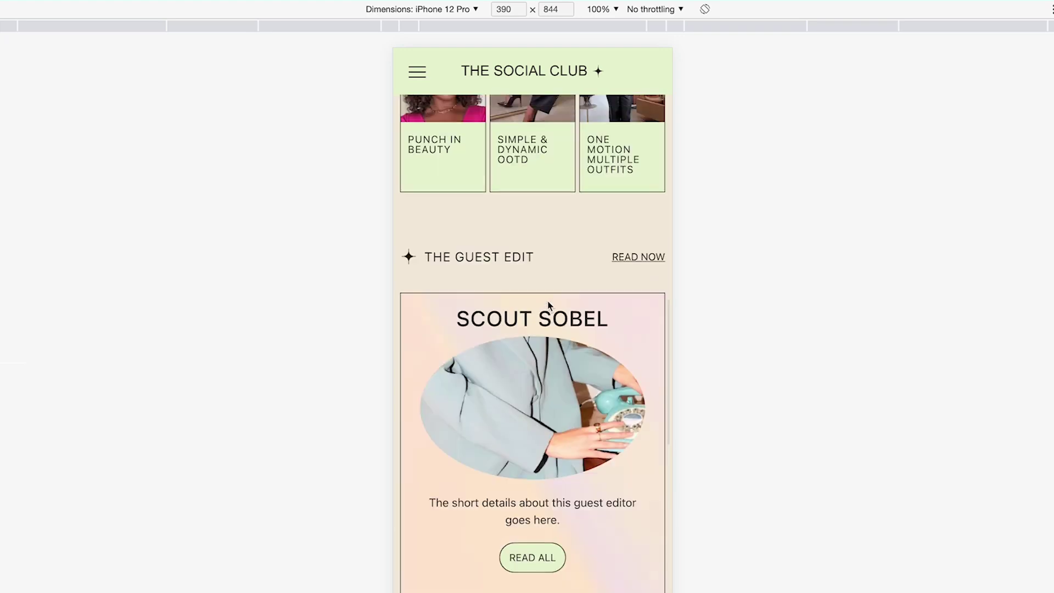
{"action": "scroll", "coordinate": [515, 343], "scroll_direction": "down", "scroll_amount": 5}
{"action": "scroll", "coordinate": [494, 348], "scroll_direction": "down", "scroll_amount": 10}
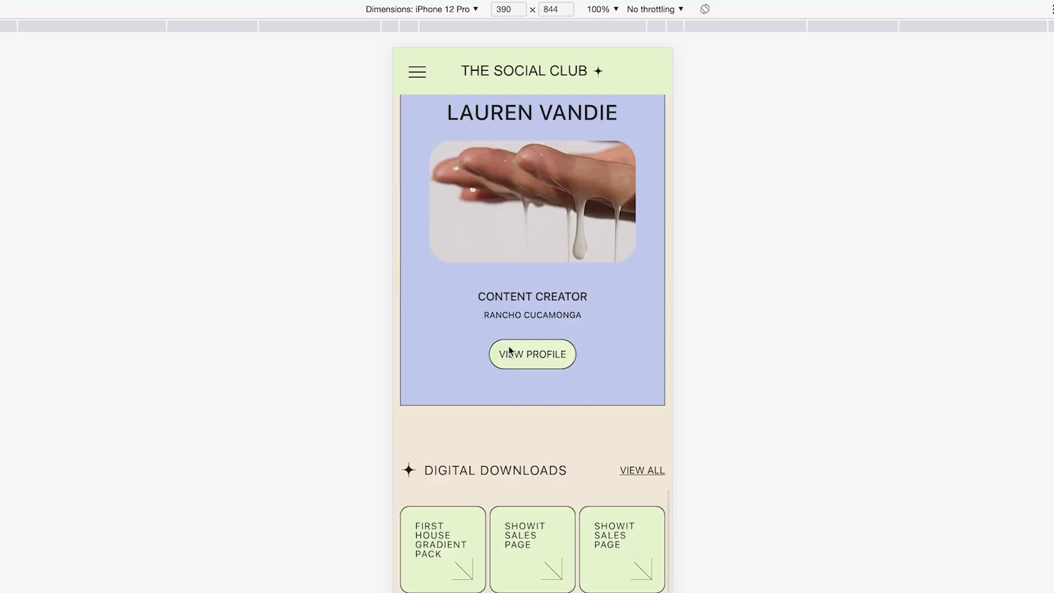
{"action": "scroll", "coordinate": [590, 295], "scroll_direction": "down", "scroll_amount": 1}
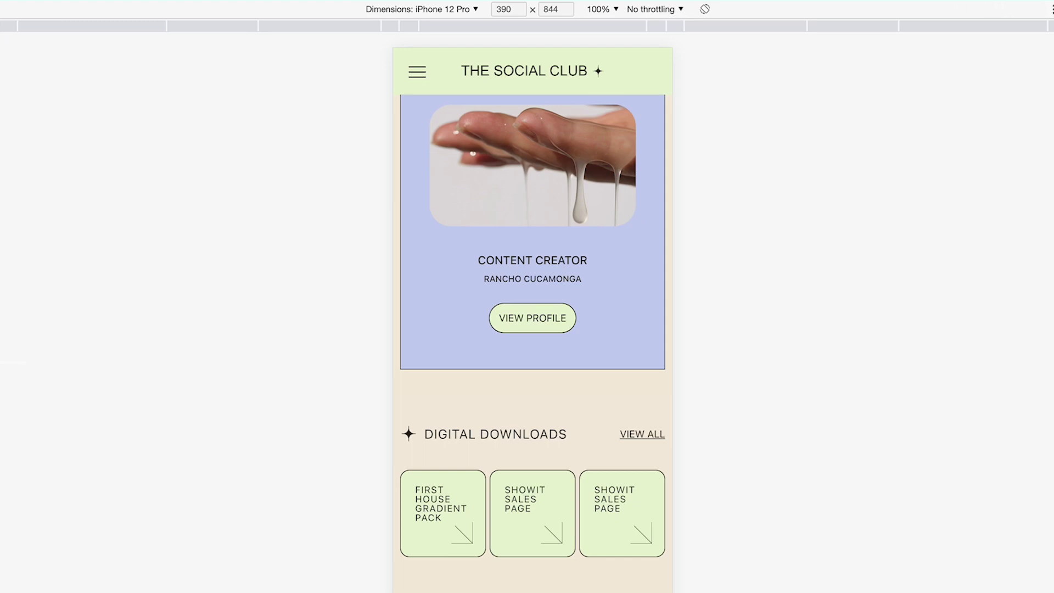
{"action": "scroll", "coordinate": [527, 312], "scroll_direction": "up", "scroll_amount": 20}
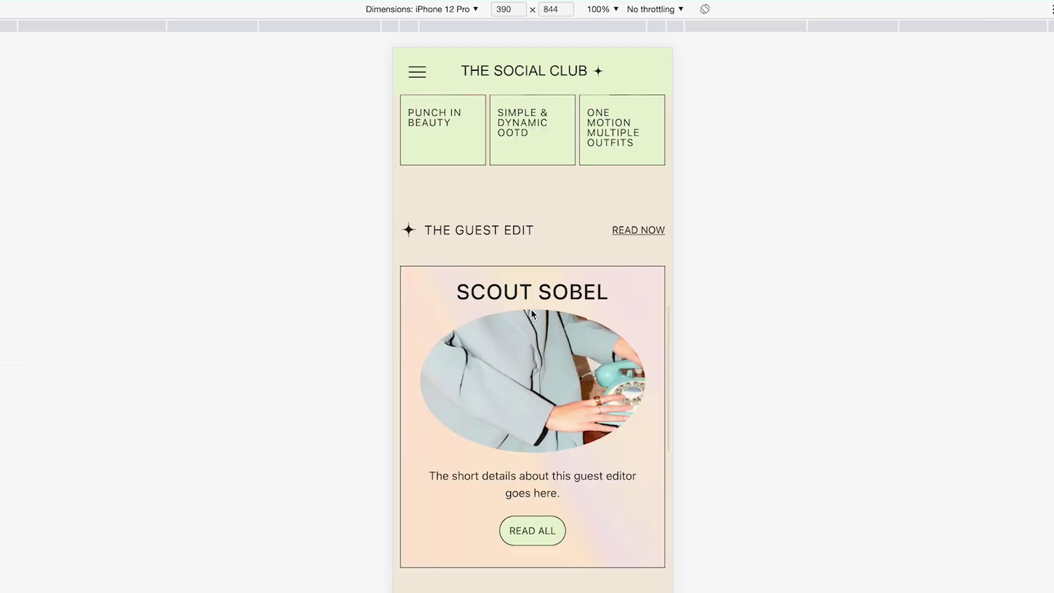